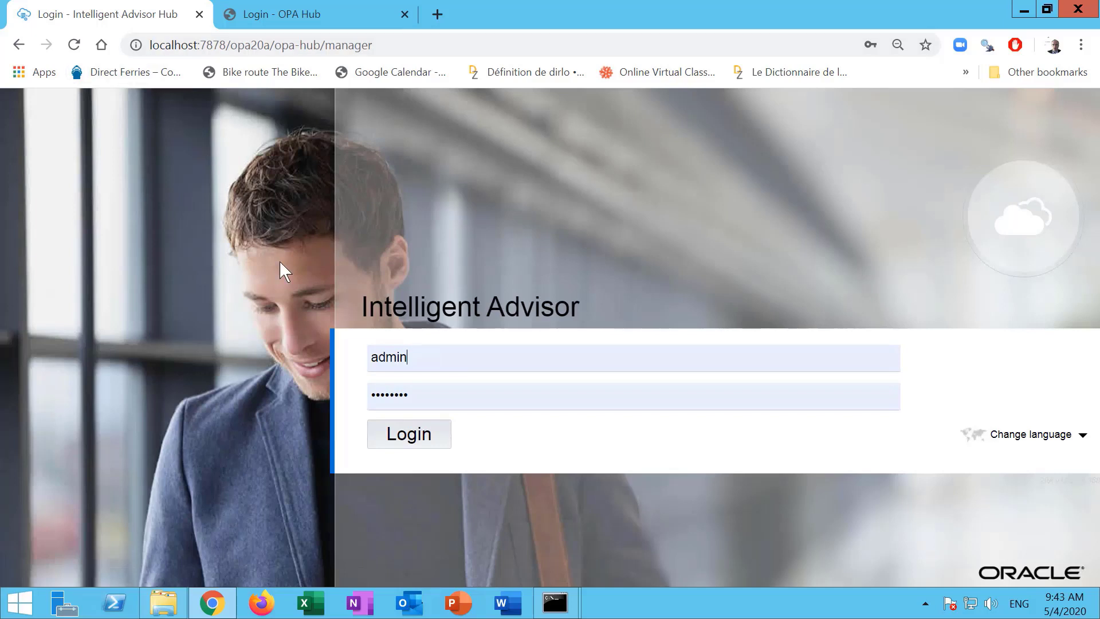
Sign in to the Intelligent Advisor Hub with the administrator credentials.
{"action": "left_click", "coordinate": [432, 445]}
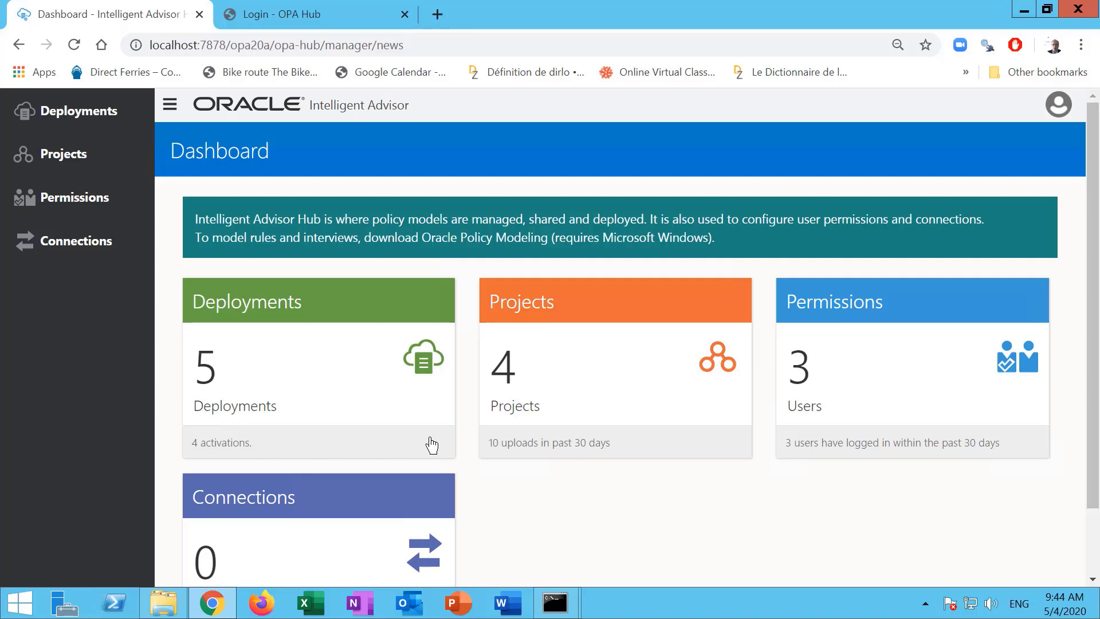
Review the Hub's users, API clients and workspaces under Permissions, then start a new workspace.
{"action": "left_click", "coordinate": [870, 352]}
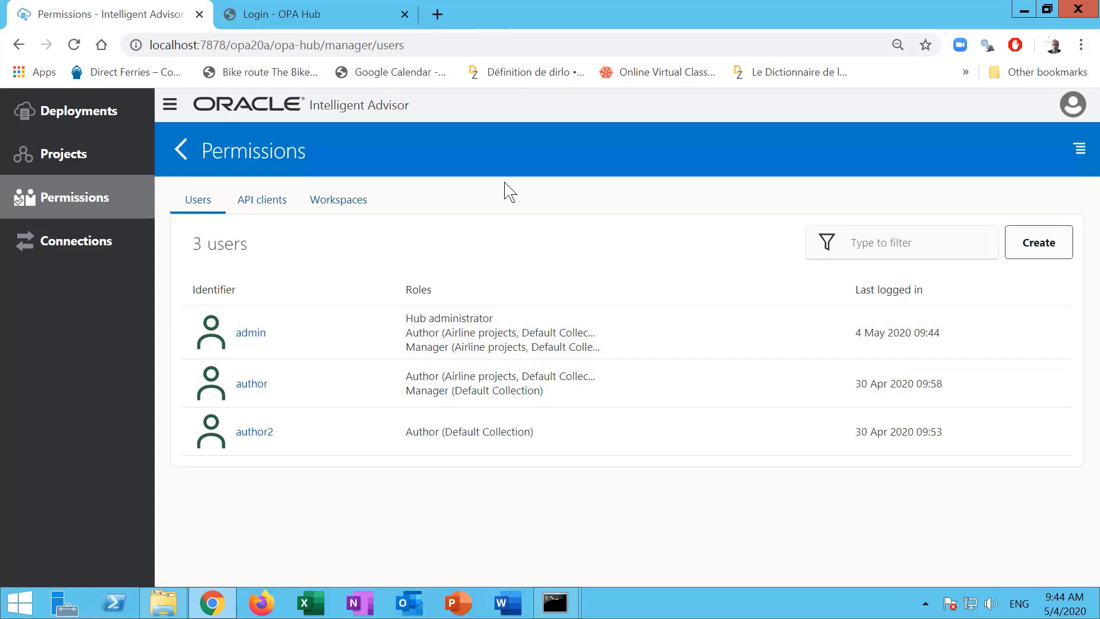
{"action": "left_click", "coordinate": [325, 213]}
{"action": "left_click", "coordinate": [244, 206]}
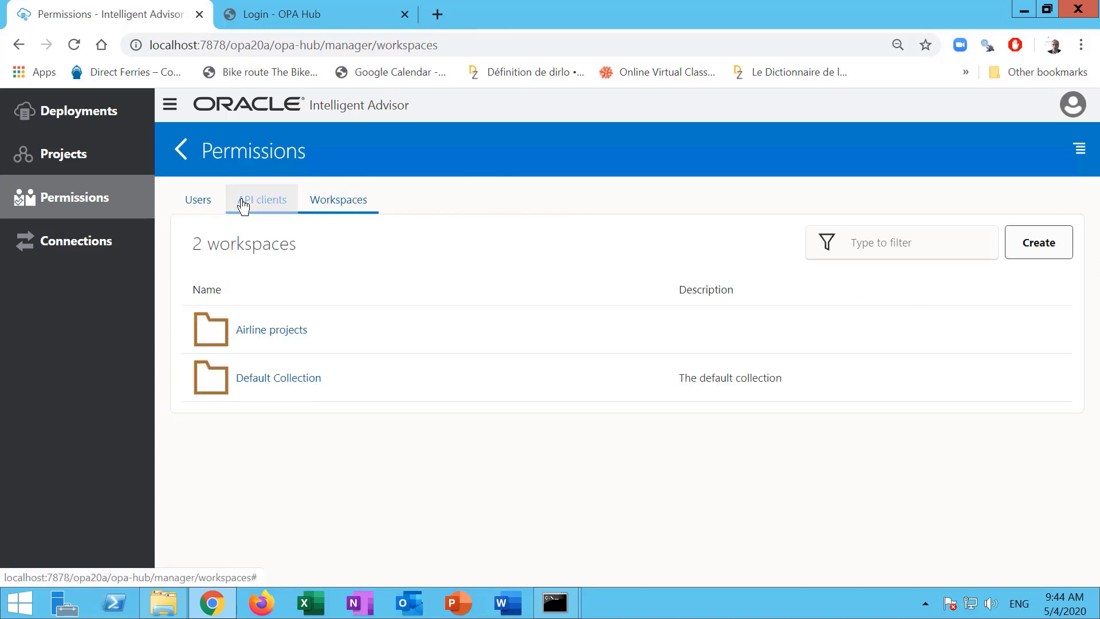
{"action": "left_click", "coordinate": [209, 205]}
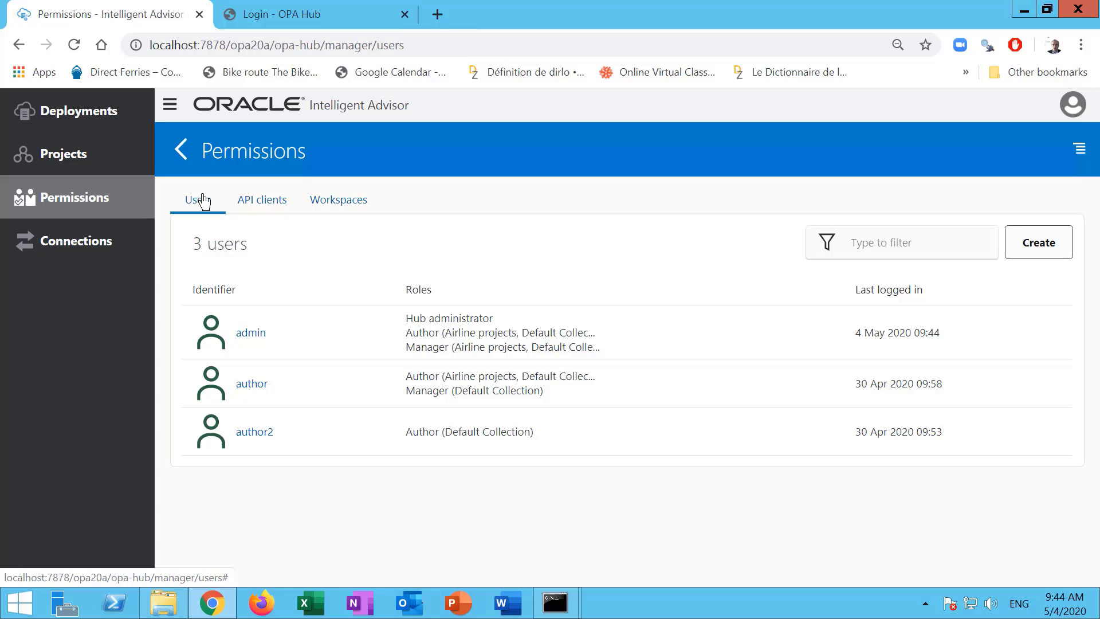
{"action": "left_click", "coordinate": [355, 208]}
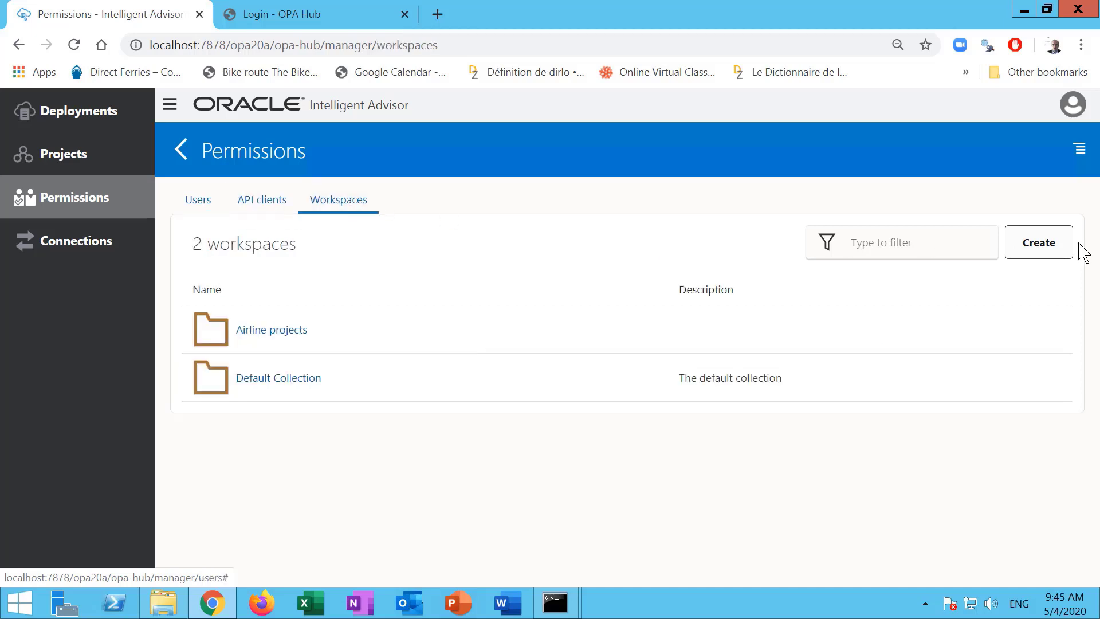
{"action": "left_click", "coordinate": [1040, 248]}
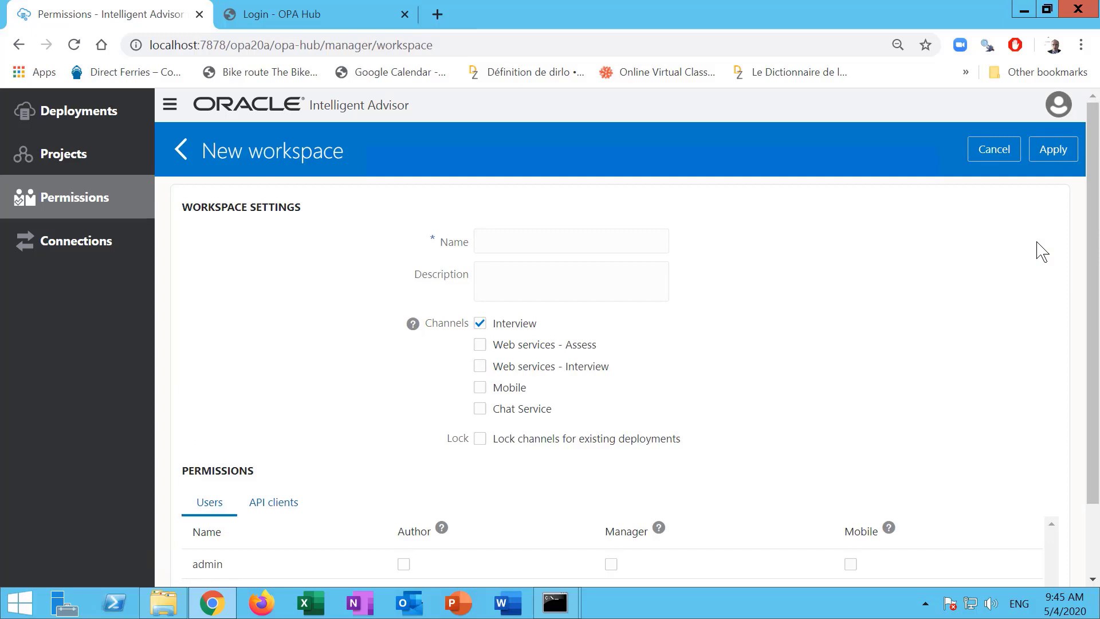
Enter BenefitProjects as the new workspace's name and scroll to its permissions.
{"action": "left_click", "coordinate": [561, 244]}
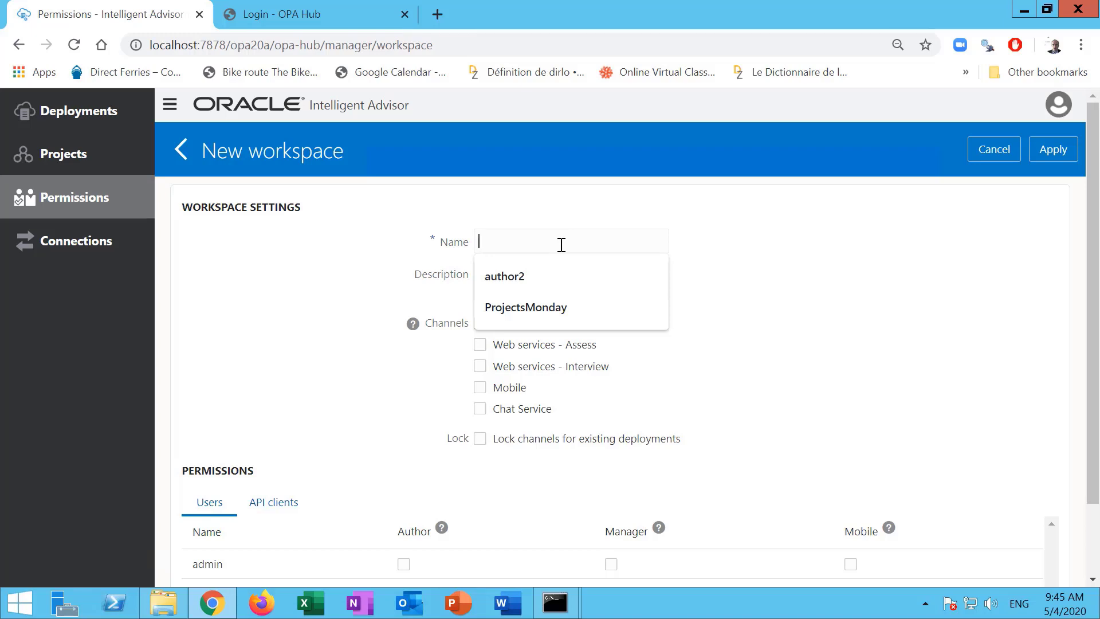
{"action": "type", "text": "Benef"}
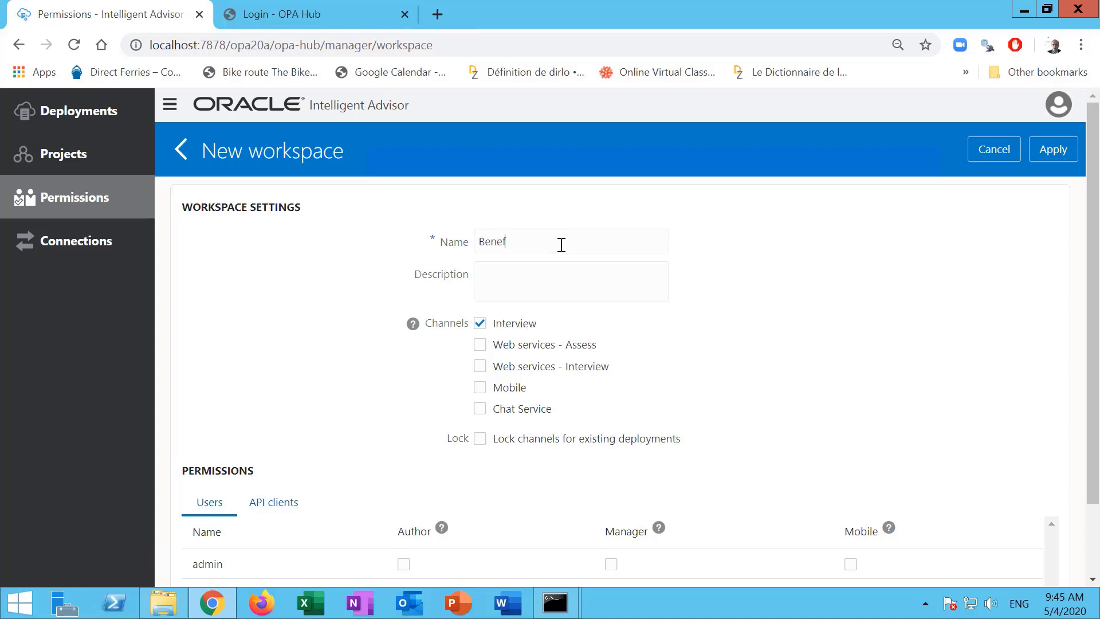
{"action": "type", "text": "itProjects"}
{"action": "scroll", "coordinate": [485, 453], "scroll_direction": "down", "scroll_amount": 2}
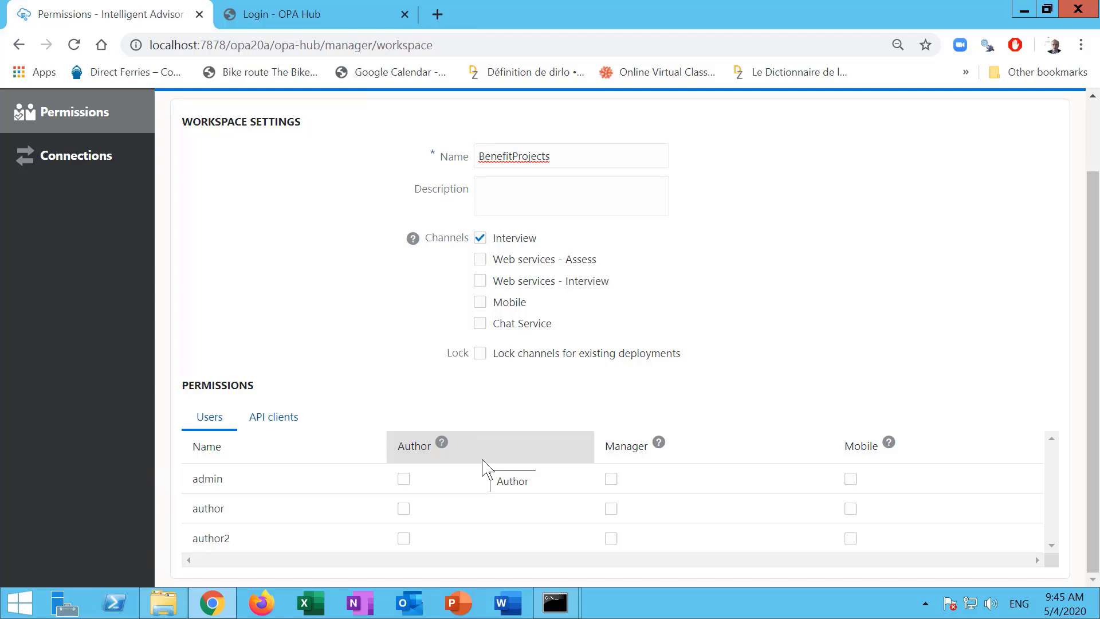
Grant Author permission to all three users and Manager permission to the third user.
{"action": "left_click", "coordinate": [404, 510]}
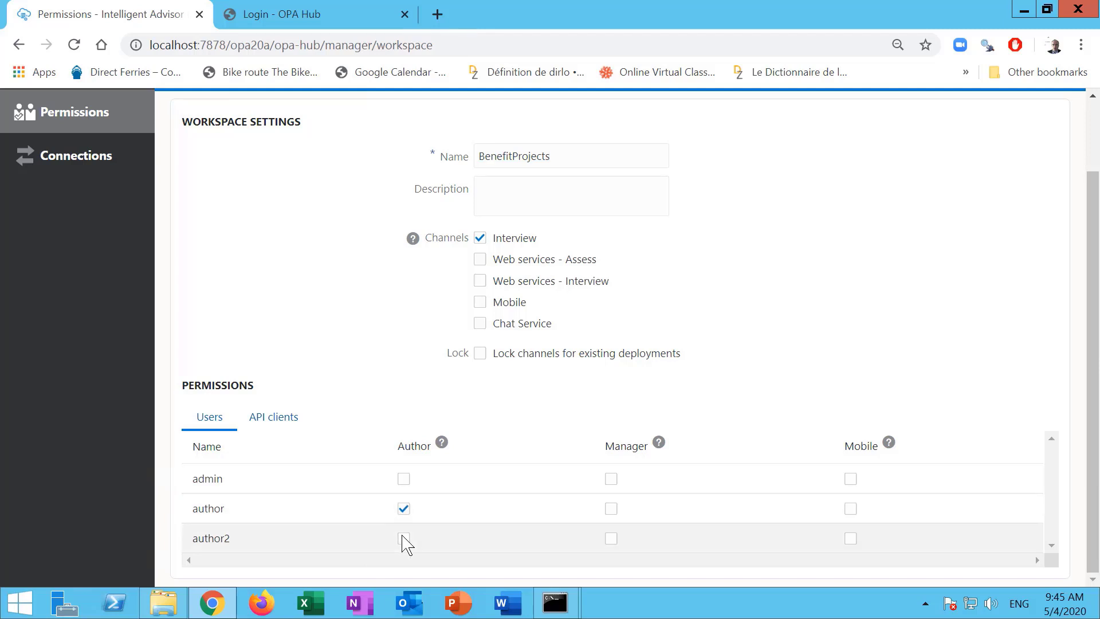
{"action": "left_click", "coordinate": [404, 539]}
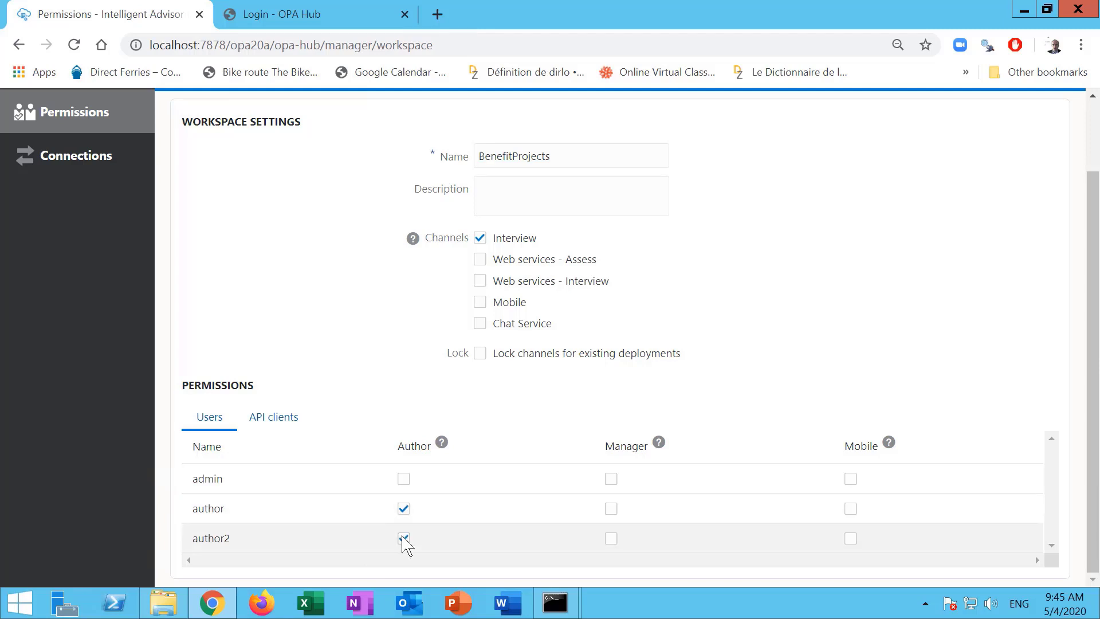
{"action": "left_click", "coordinate": [611, 541]}
{"action": "left_click", "coordinate": [403, 479]}
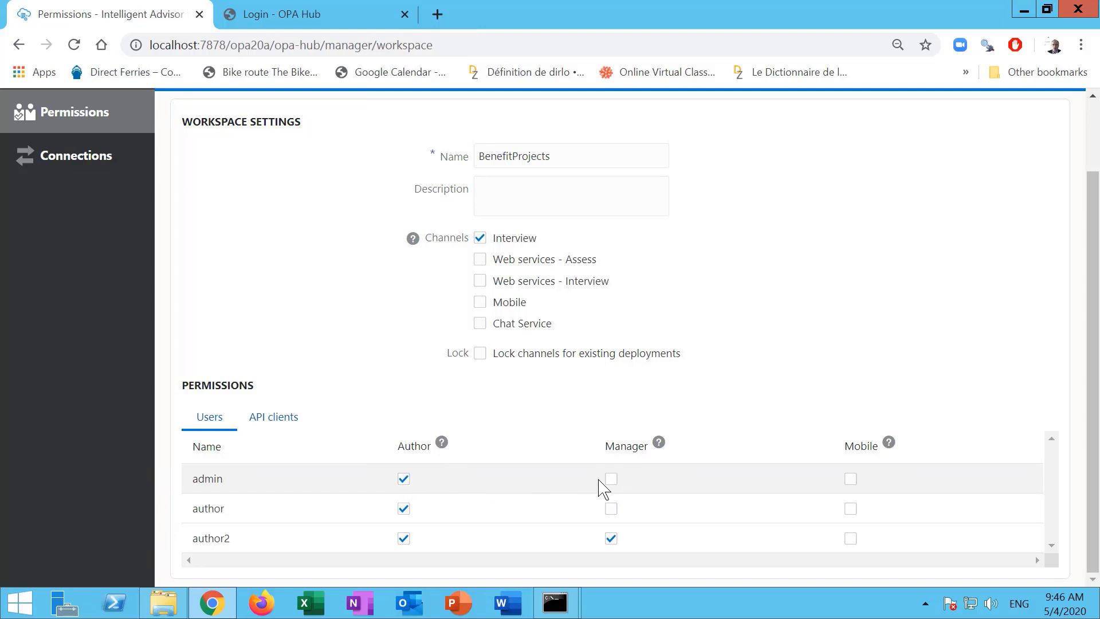
{"action": "left_click", "coordinate": [266, 422]}
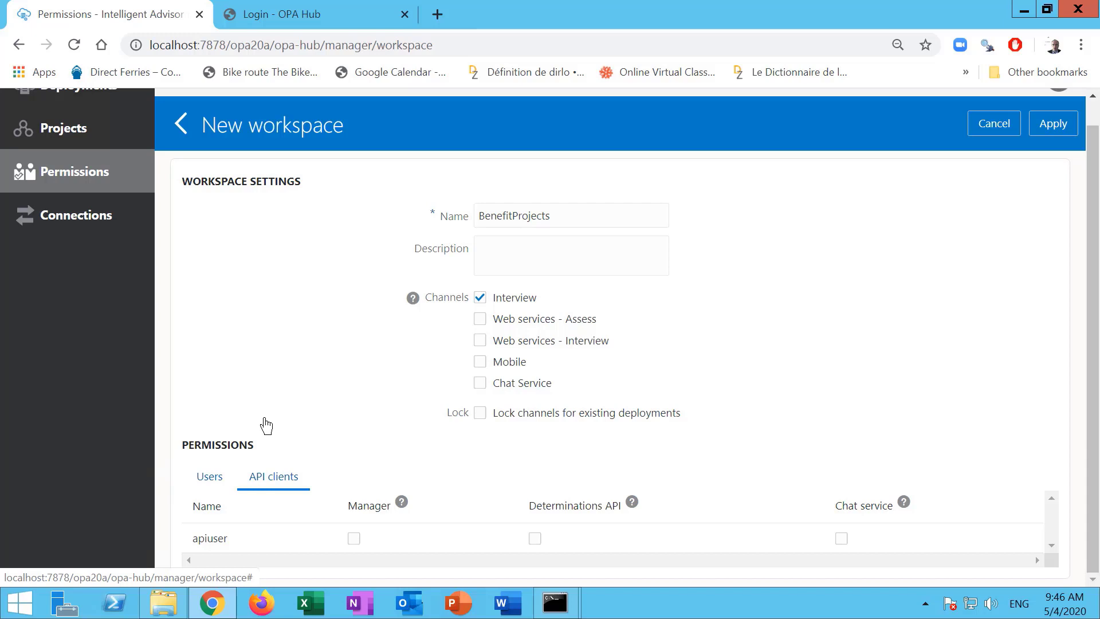
Give apiuser Determinations API and Chat service access, leaving Manager unticked.
{"action": "left_click", "coordinate": [353, 540]}
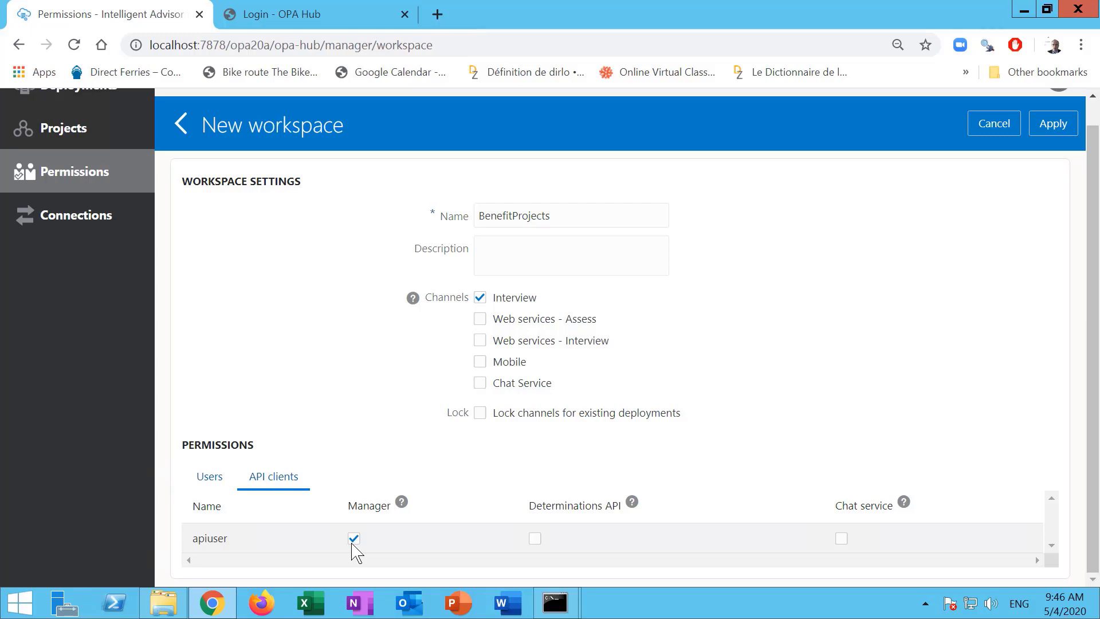
{"action": "left_click", "coordinate": [354, 539]}
{"action": "left_click", "coordinate": [534, 539]}
{"action": "left_click", "coordinate": [841, 539]}
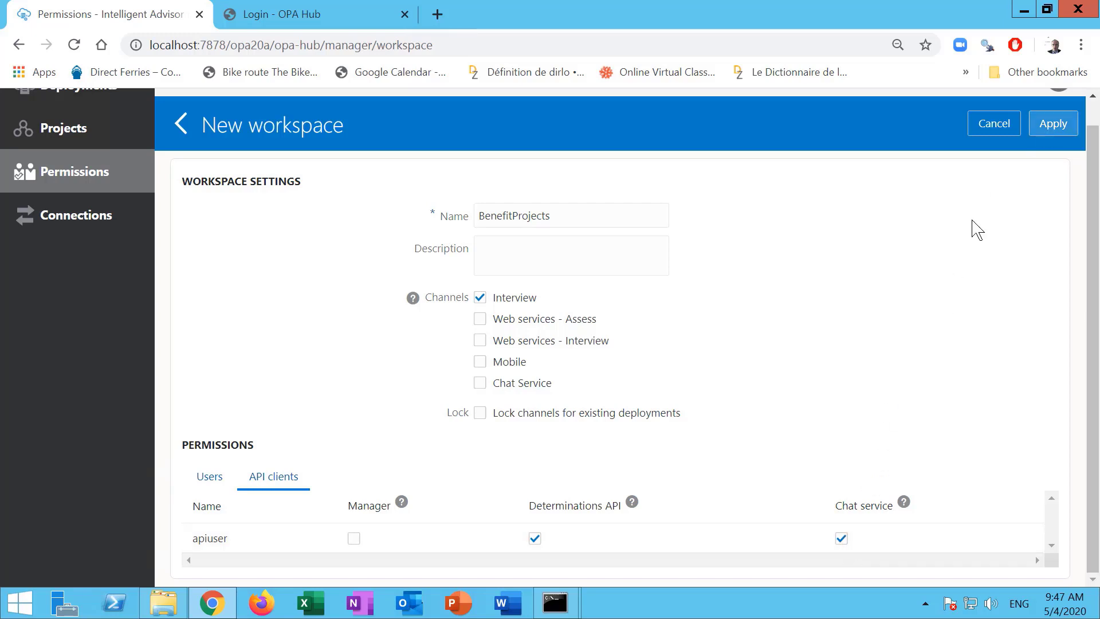
Recheck the user permissions and save the BenefitProjects workspace.
{"action": "left_click", "coordinate": [210, 476]}
{"action": "scroll", "coordinate": [209, 475], "scroll_direction": "down", "scroll_amount": 1}
{"action": "scroll", "coordinate": [312, 430], "scroll_direction": "up", "scroll_amount": 1}
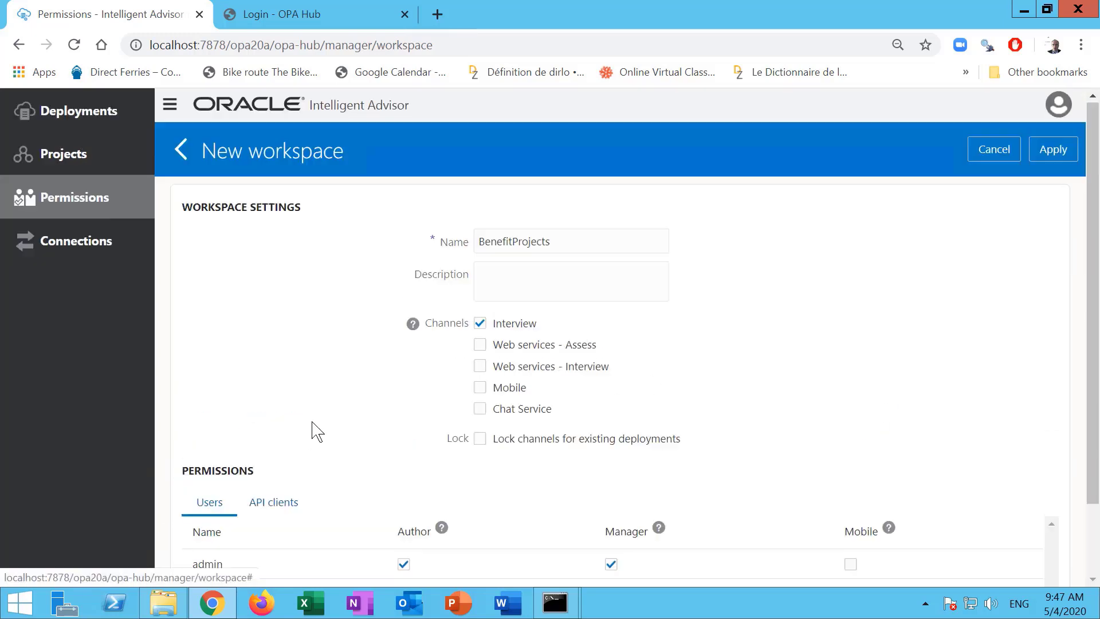
{"action": "scroll", "coordinate": [373, 458], "scroll_direction": "down", "scroll_amount": 1}
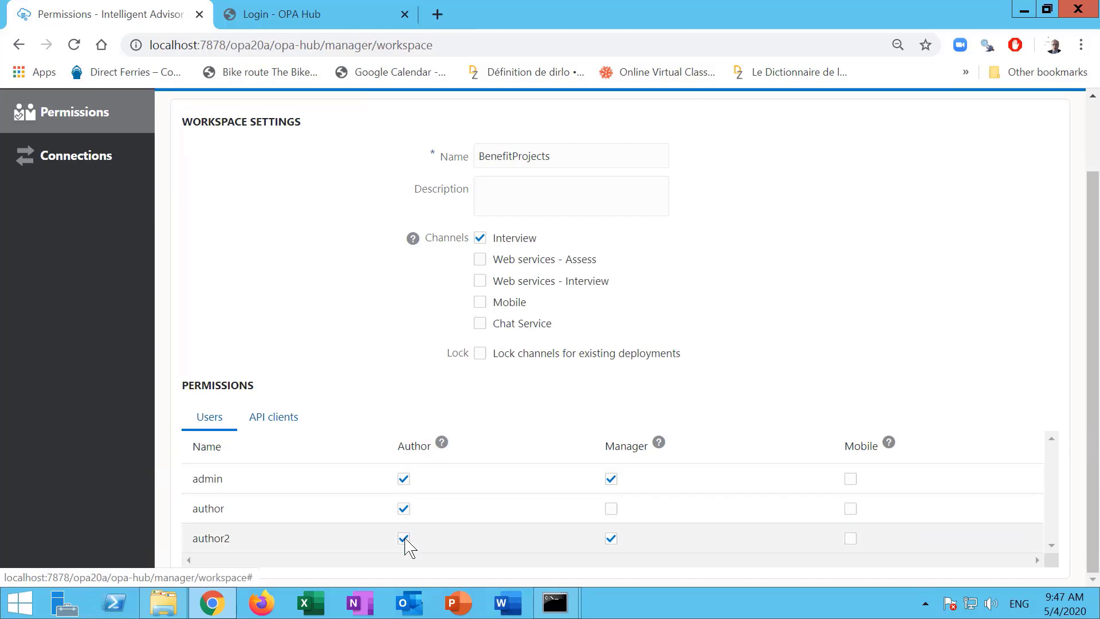
{"action": "scroll", "coordinate": [785, 458], "scroll_direction": "up", "scroll_amount": 1}
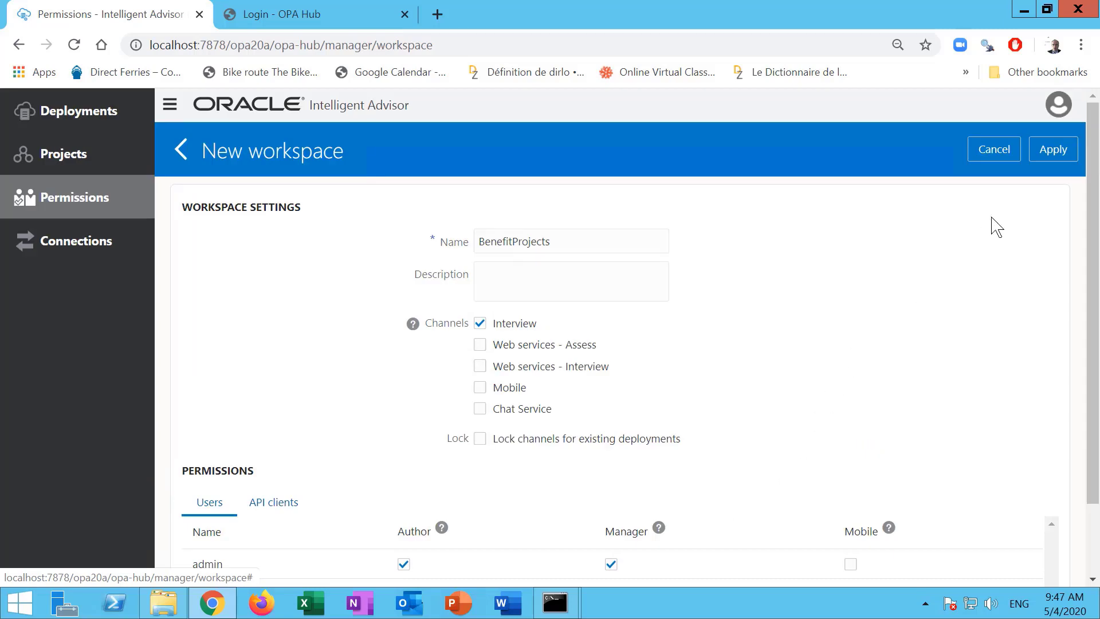
{"action": "left_click", "coordinate": [1053, 149]}
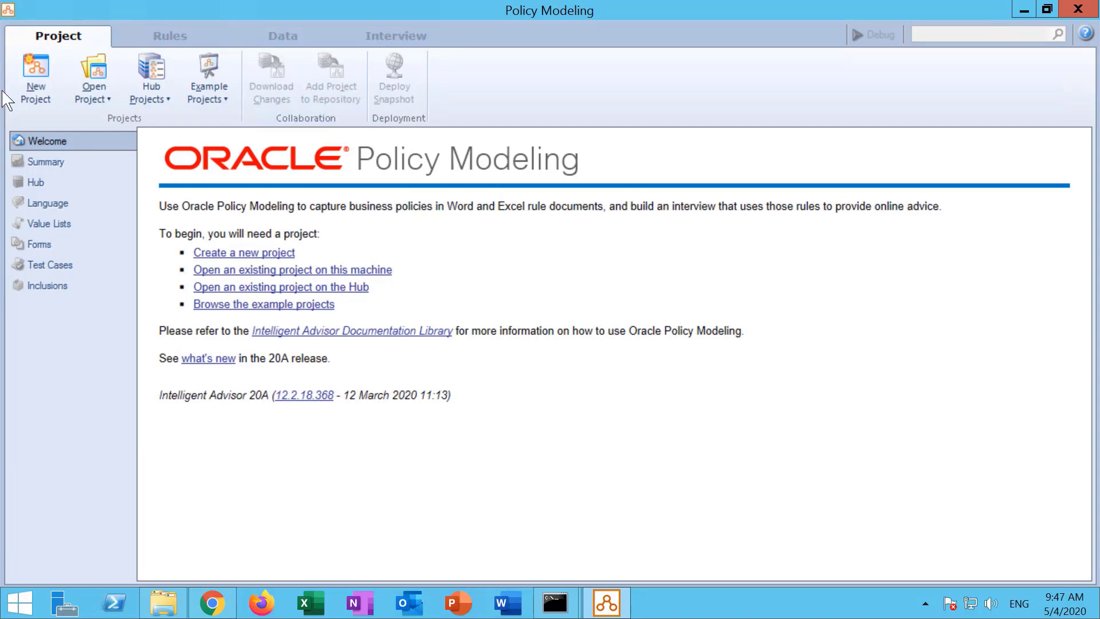
Create a new policy modeling project called Benefits1 and view its Summary page.
{"action": "left_click", "coordinate": [36, 78]}
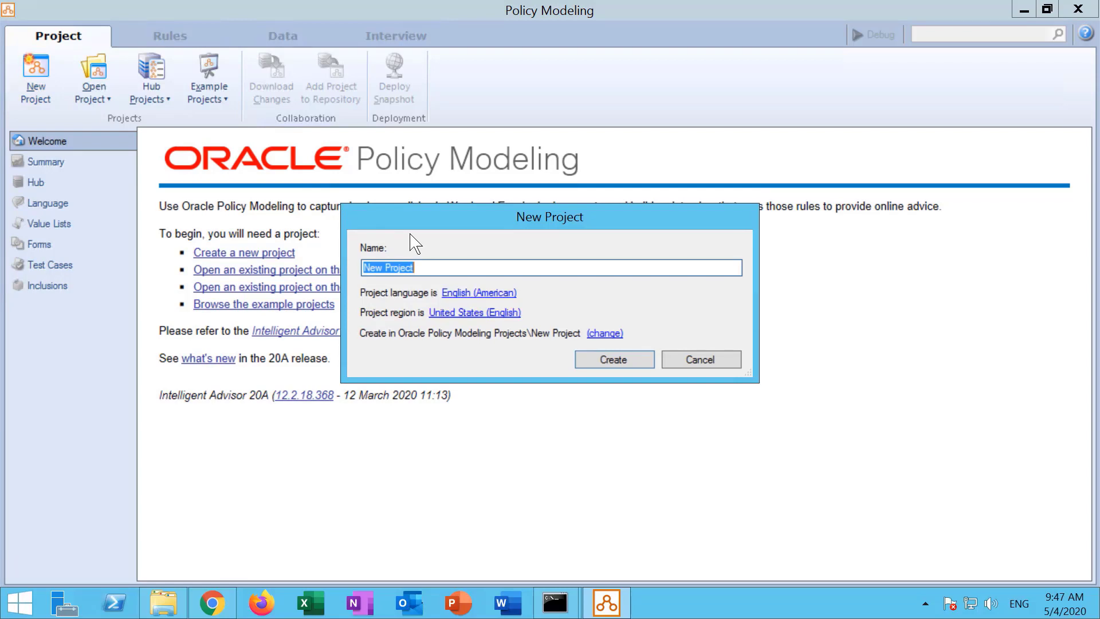
{"action": "type", "text": "Benefits1"}
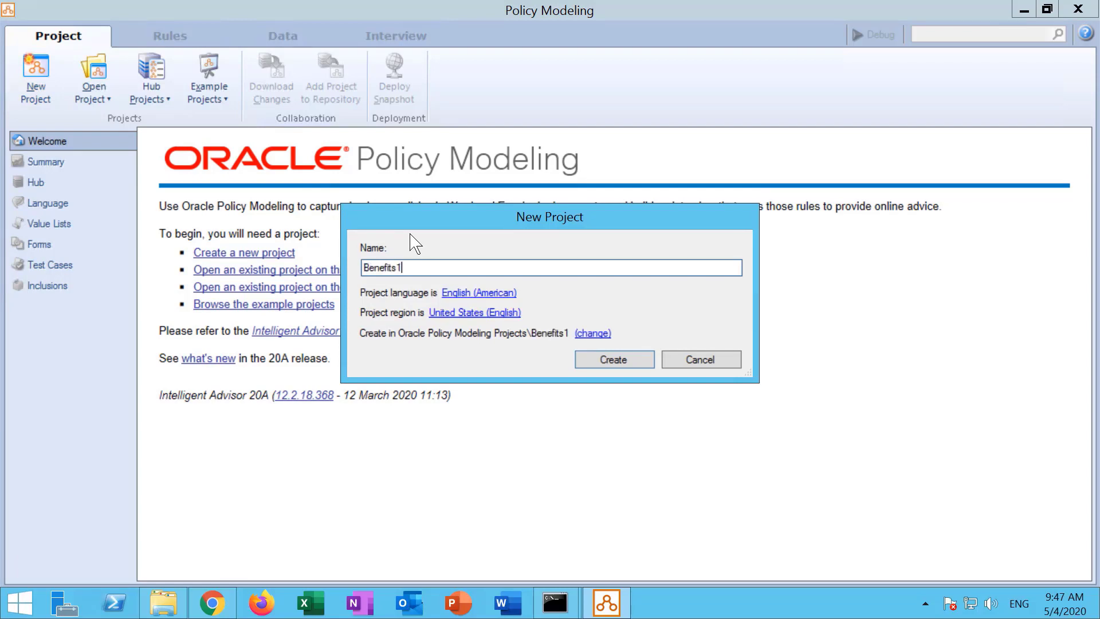
{"action": "left_click", "coordinate": [615, 364]}
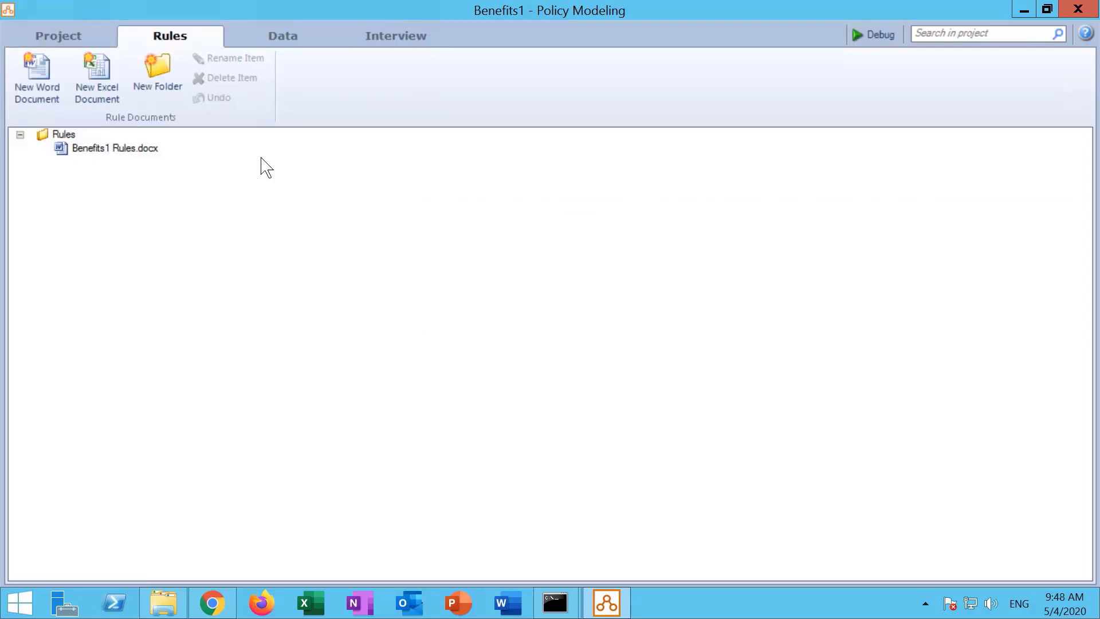
{"action": "left_click", "coordinate": [57, 37]}
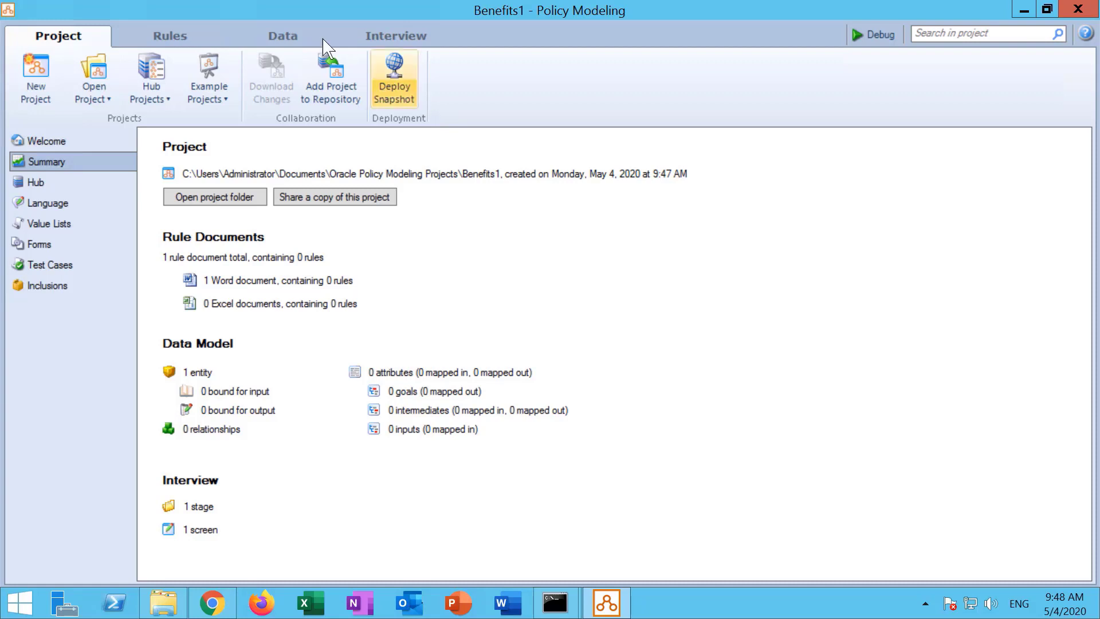
Add Benefits1 to the Hub repository with the description 'Version 1'.
{"action": "left_click", "coordinate": [329, 97]}
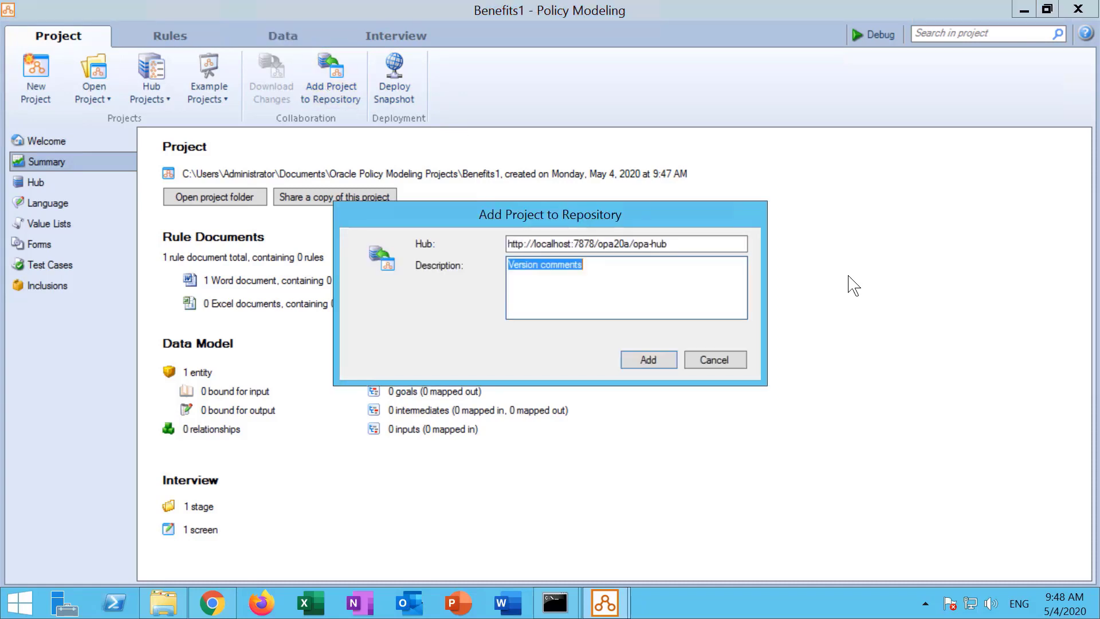
{"action": "type", "text": "Version 1"}
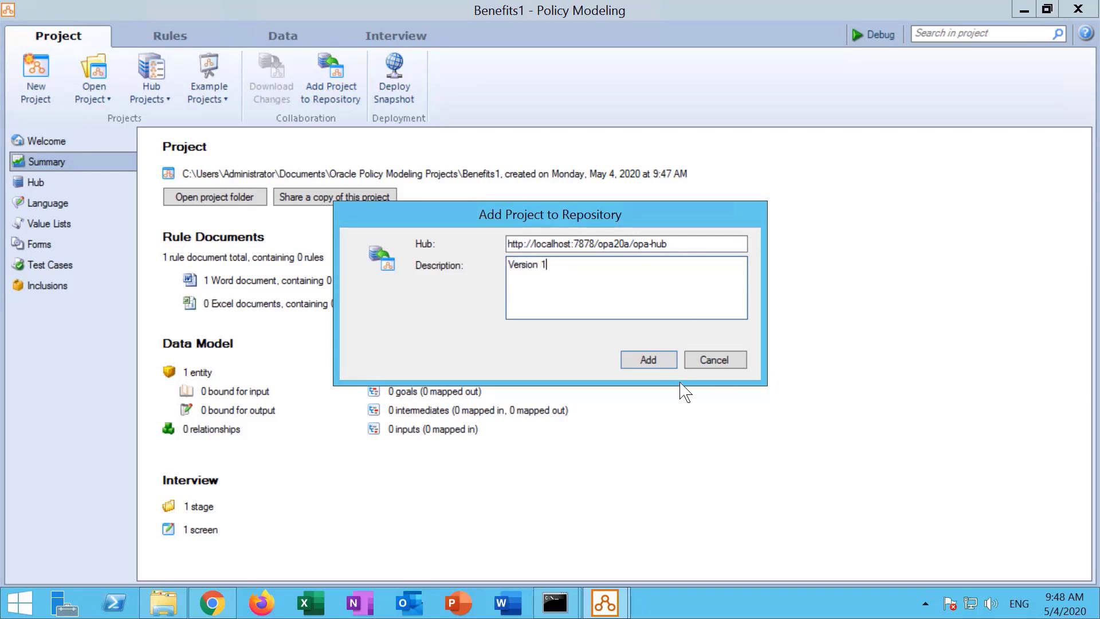
{"action": "left_click", "coordinate": [648, 361]}
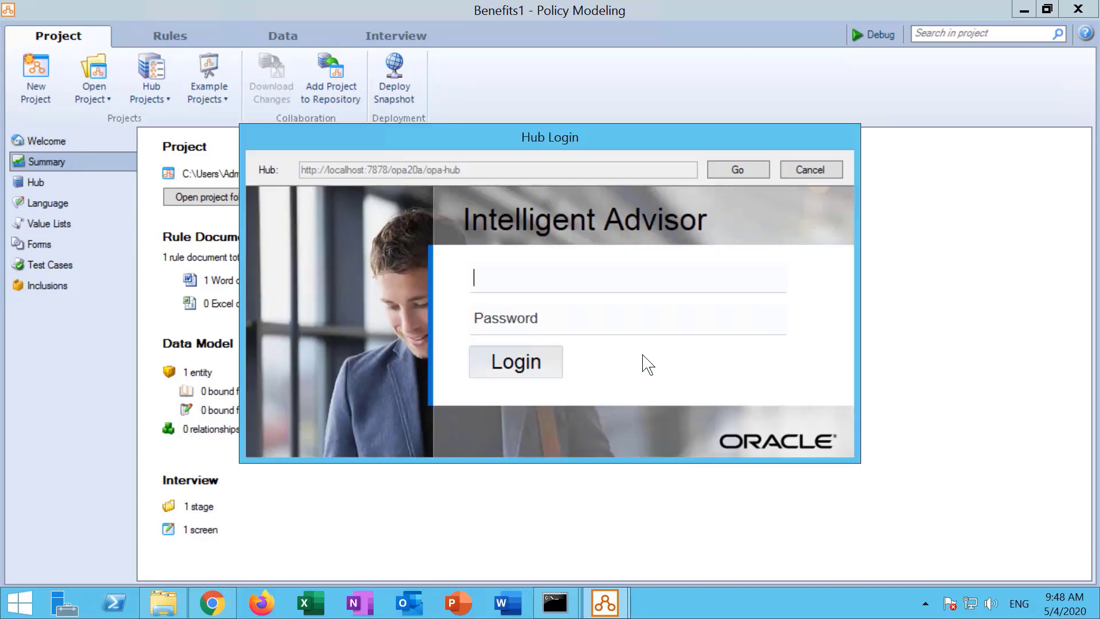
Log in to the Hub with the author account's username and password.
{"action": "type", "text": "authoor"}
{"action": "key", "text": "Tab"}
{"action": "key", "text": "shift+Tab"}
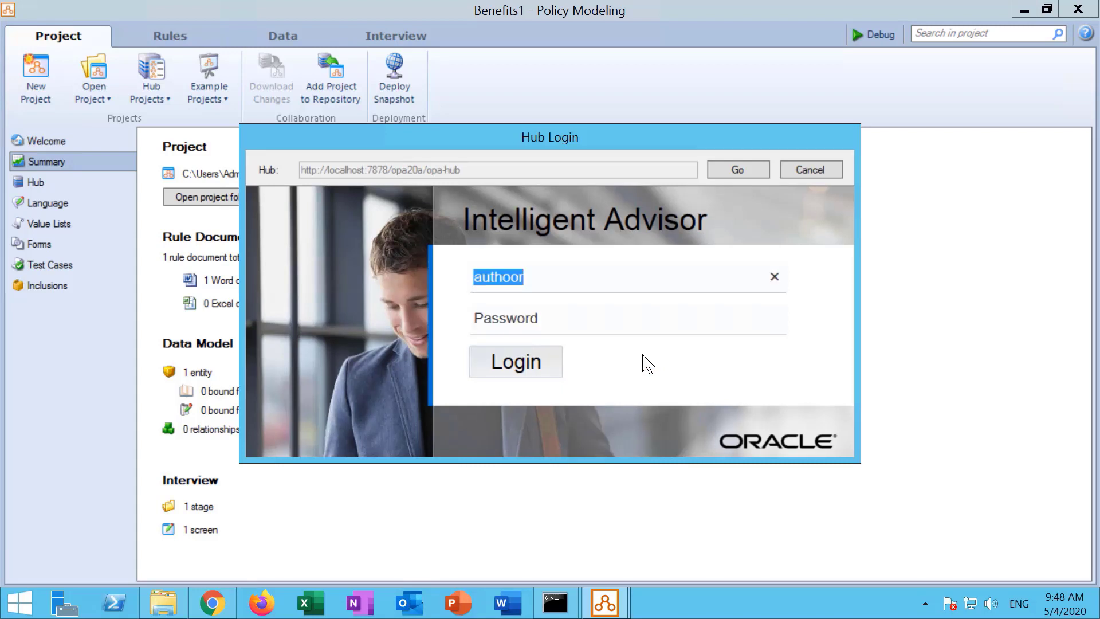
{"action": "type", "text": "auth"}
{"action": "key", "text": "BackSpace"}
{"action": "key", "text": "BackSpace"}
{"action": "type", "text": "tor"}
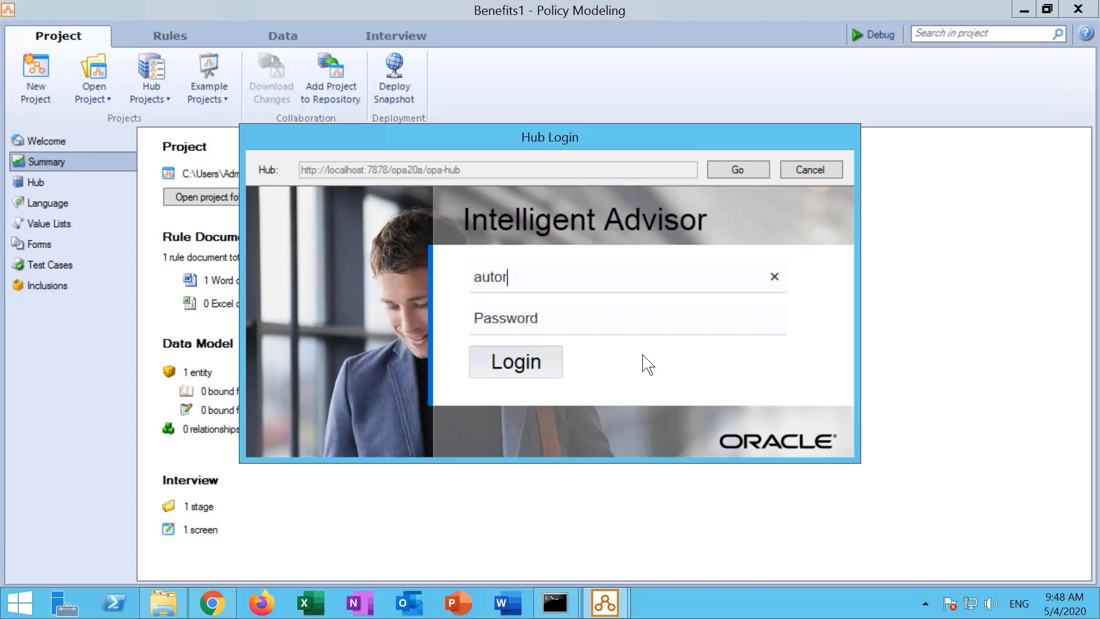
{"action": "key", "text": "Tab"}
{"action": "type", "text": "********"}
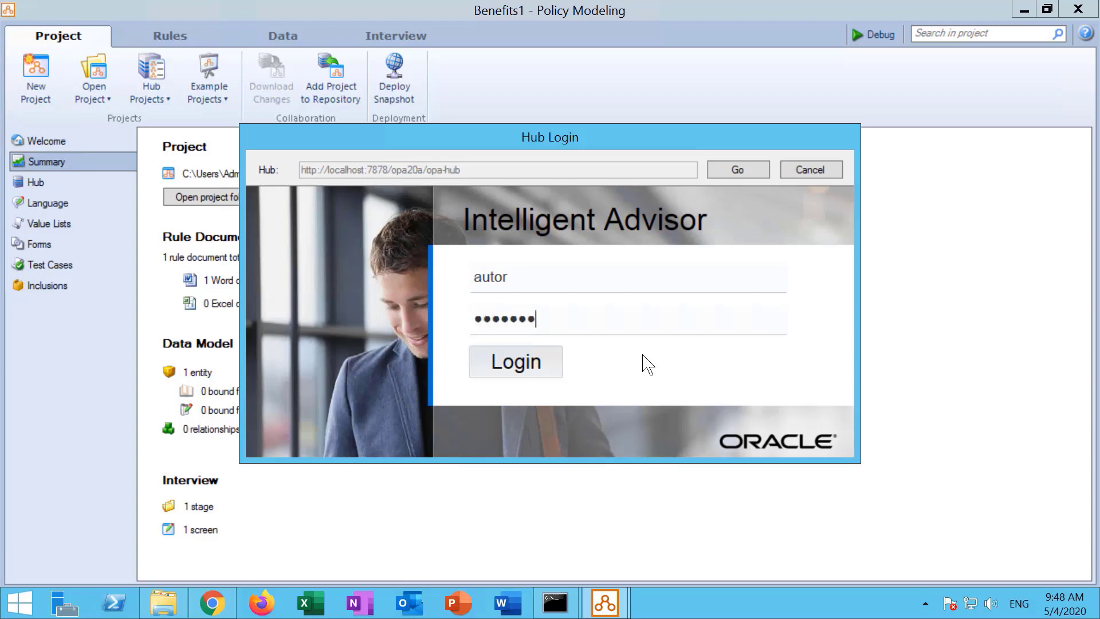
{"action": "key", "text": "Return"}
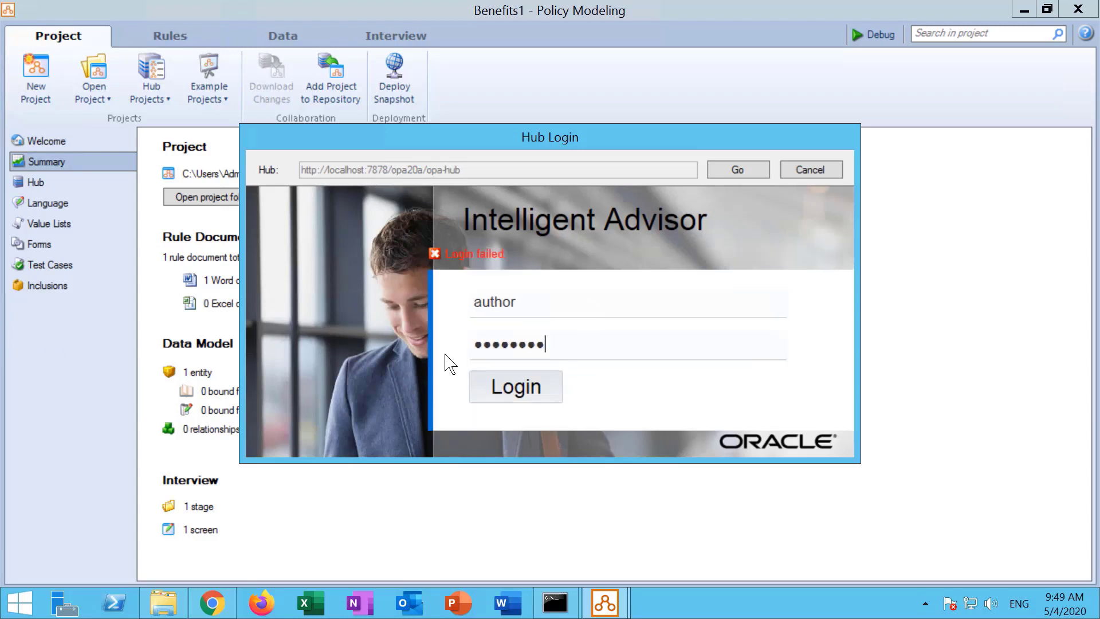
{"action": "left_click", "coordinate": [536, 399]}
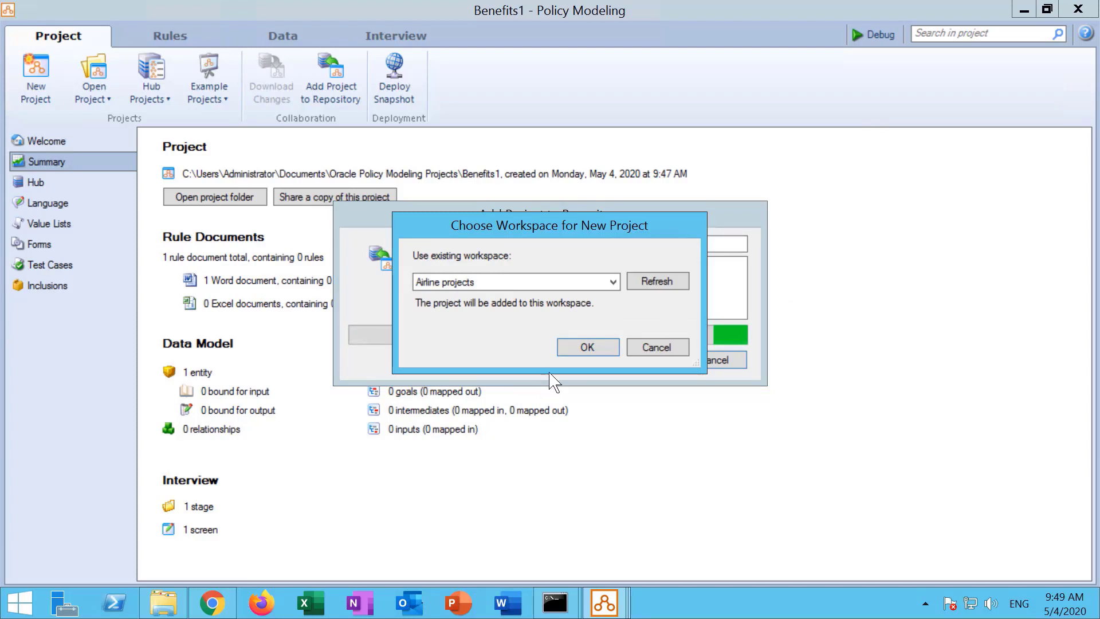
Place the new project in the BenefitProjects workspace.
{"action": "left_click", "coordinate": [541, 281]}
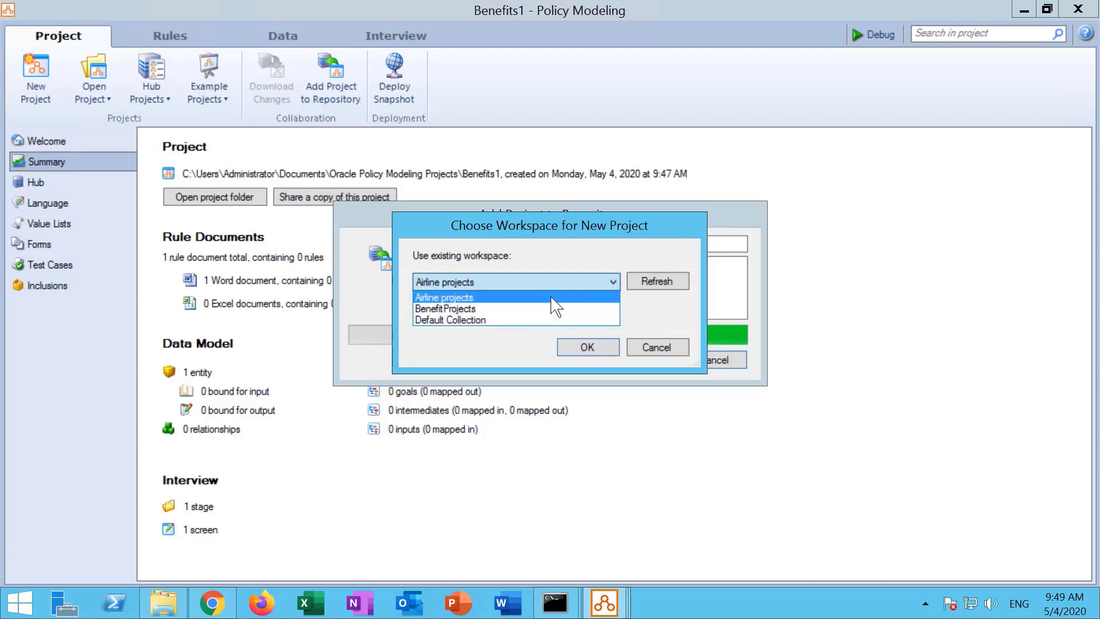
{"action": "left_click", "coordinate": [558, 309]}
{"action": "left_click", "coordinate": [589, 347]}
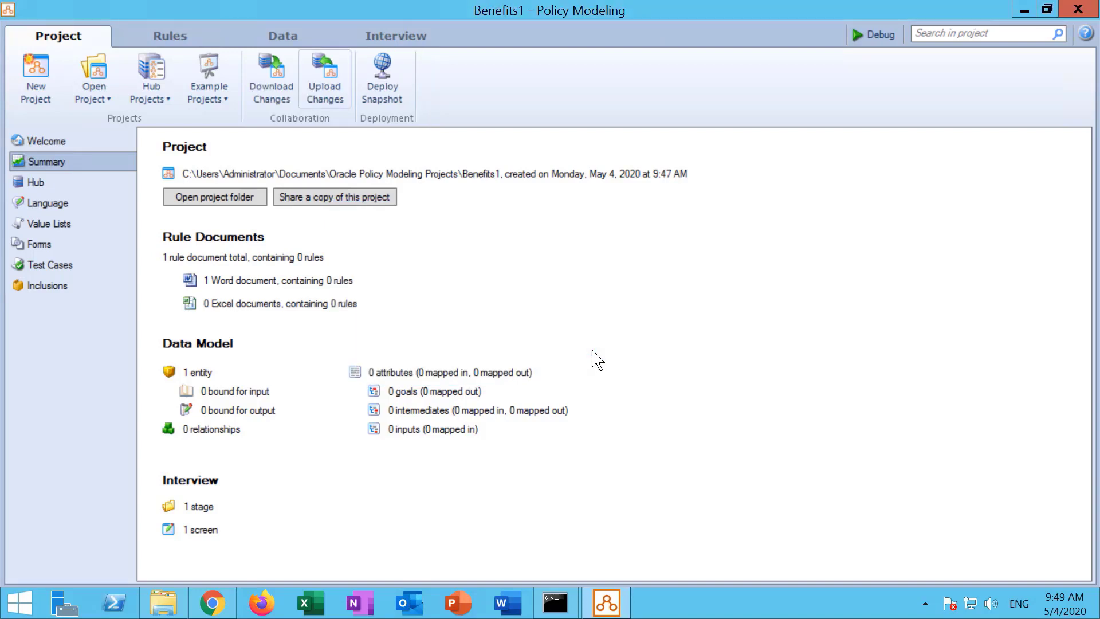
Look over the project's Hub and Data views, then open Benefits1 Rules.docx from Rules.
{"action": "left_click", "coordinate": [45, 184]}
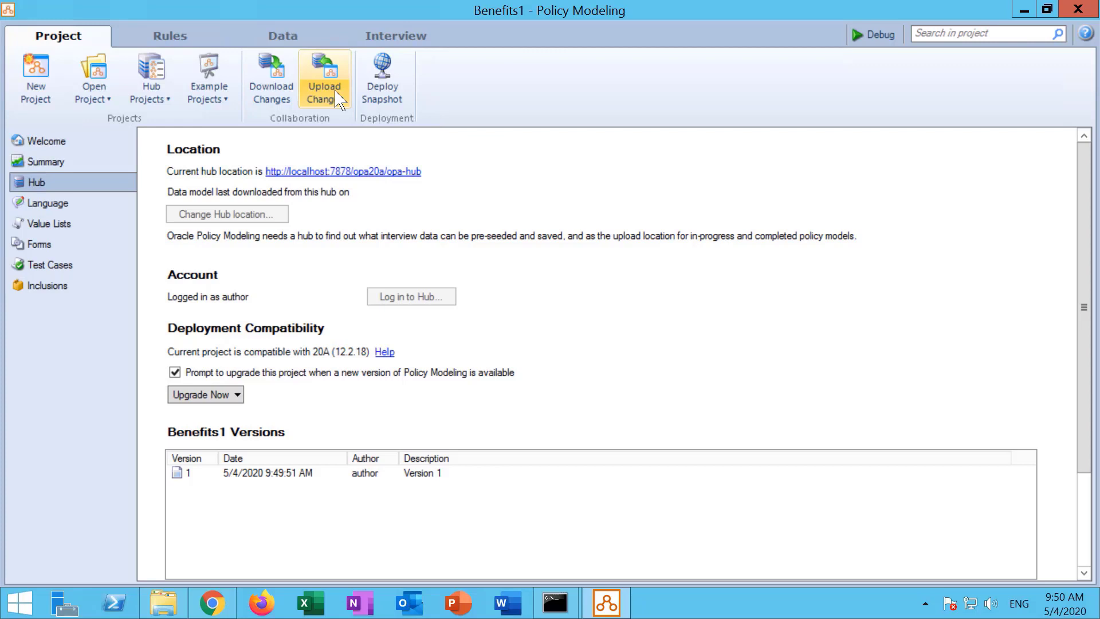
{"action": "left_click", "coordinate": [293, 38]}
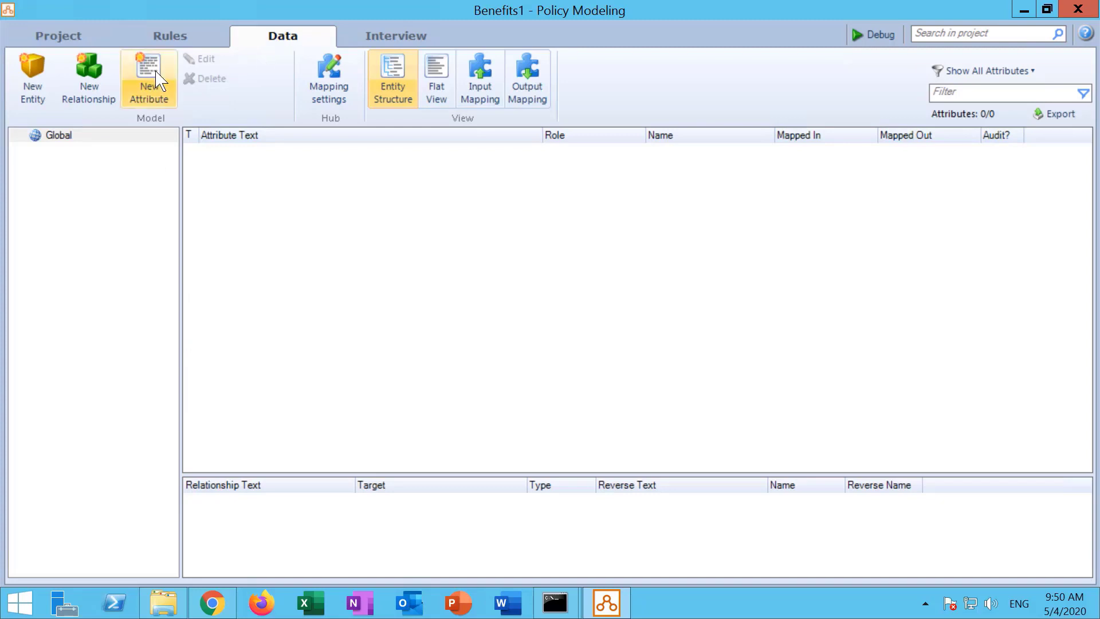
{"action": "left_click", "coordinate": [168, 37]}
{"action": "left_click", "coordinate": [106, 150]}
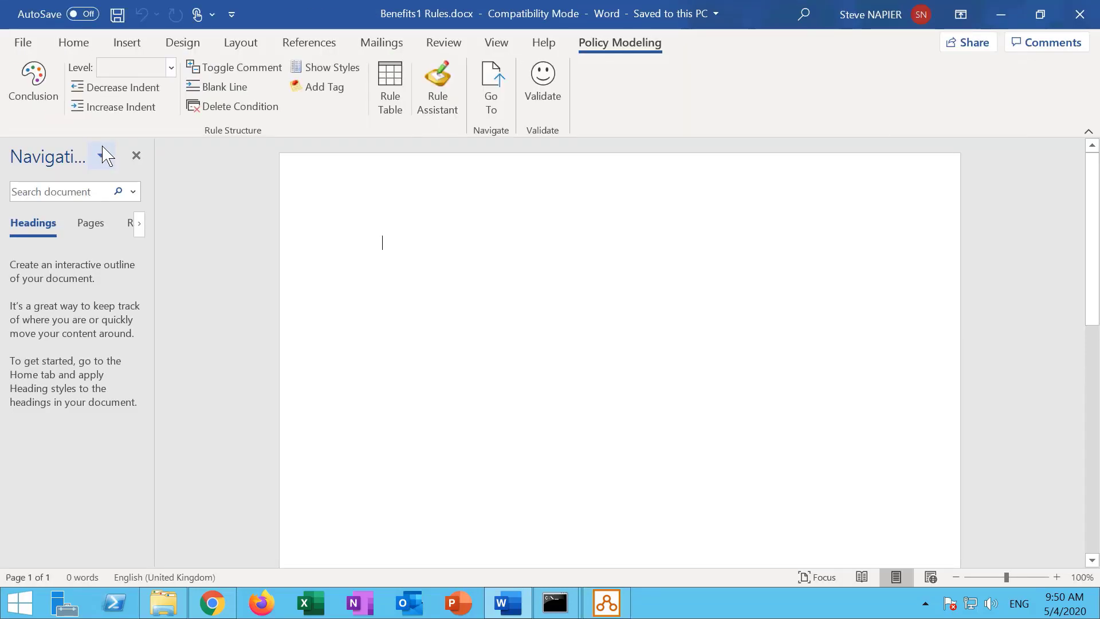
Write 'The customer is eligible for benefit if' and 'The customer meets the criteria' in the document.
{"action": "type", "text": "The c"}
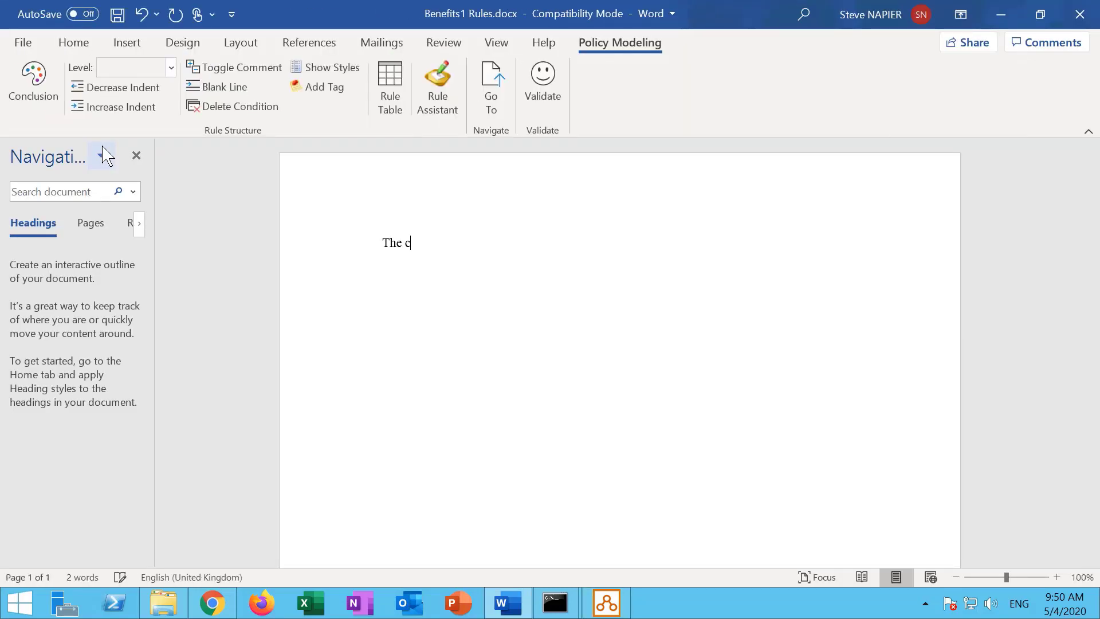
{"action": "type", "text": "ustomer is eleiginbe"}
{"action": "key", "text": "BackSpace"}
{"action": "key", "text": "BackSpace"}
{"action": "key", "text": "BackSpace"}
{"action": "key", "text": "BackSpace"}
{"action": "key", "text": "BackSpace"}
{"action": "key", "text": "BackSpace"}
{"action": "key", "text": "BackSpace"}
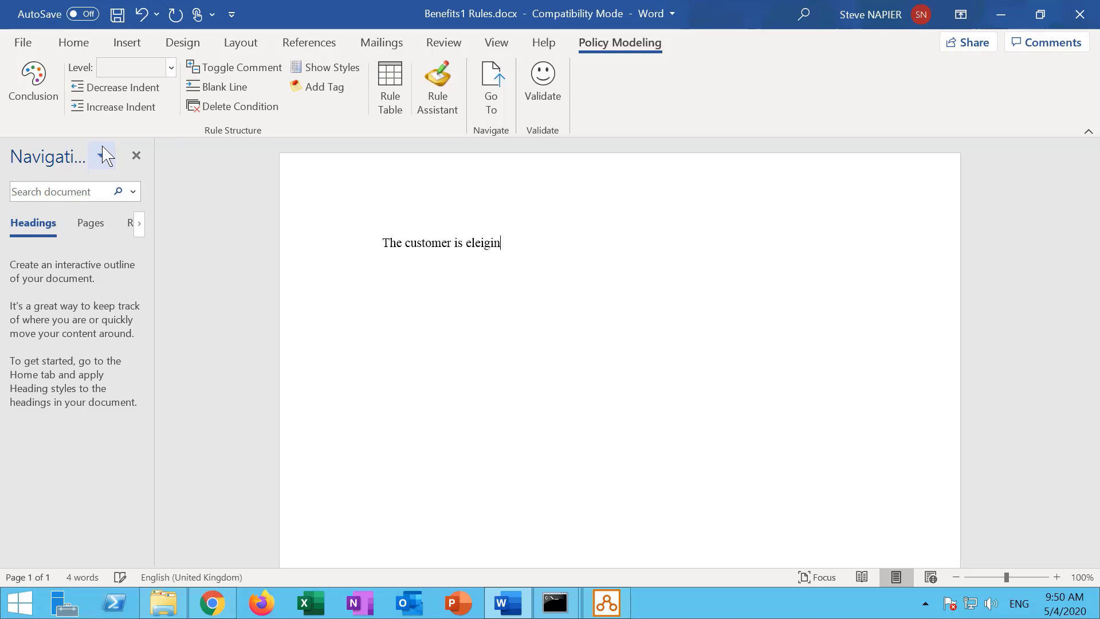
{"action": "type", "text": "ig"}
{"action": "type", "text": "ible for"}
{"action": "type", "text": " benefit "}
{"action": "type", "text": "it"}
{"action": "key", "text": "BackSpace"}
{"action": "key", "text": "BackSpace"}
{"action": "type", "text": "f"}
{"action": "key", "text": "Return"}
{"action": "type", "text": "The customer meets "}
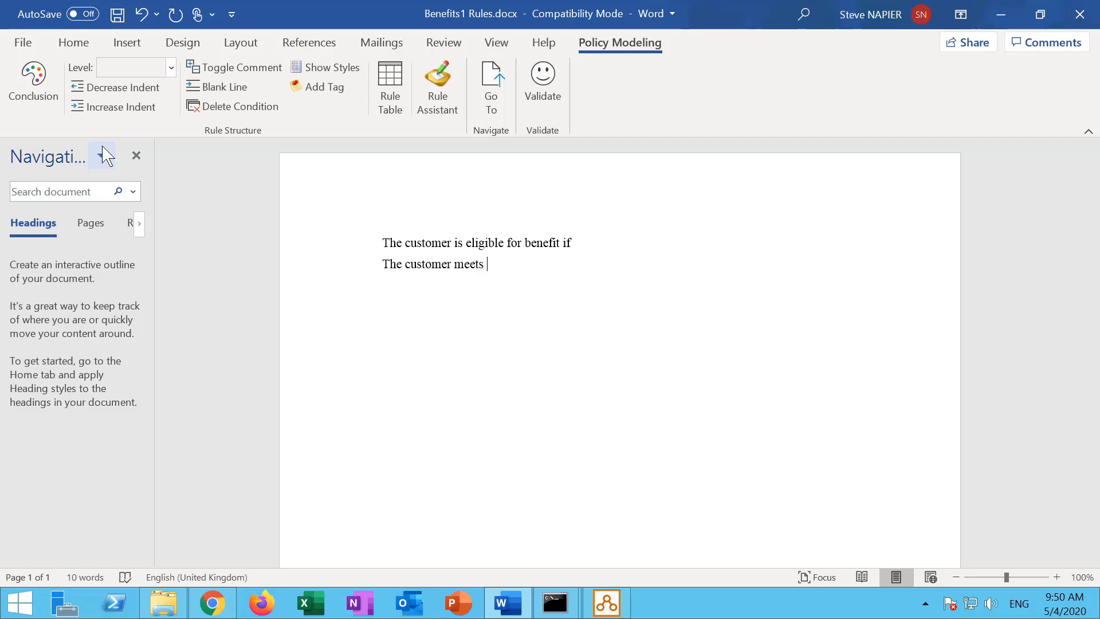
{"action": "type", "text": "the criteria"}
{"action": "key", "text": "XF86AudioMute"}
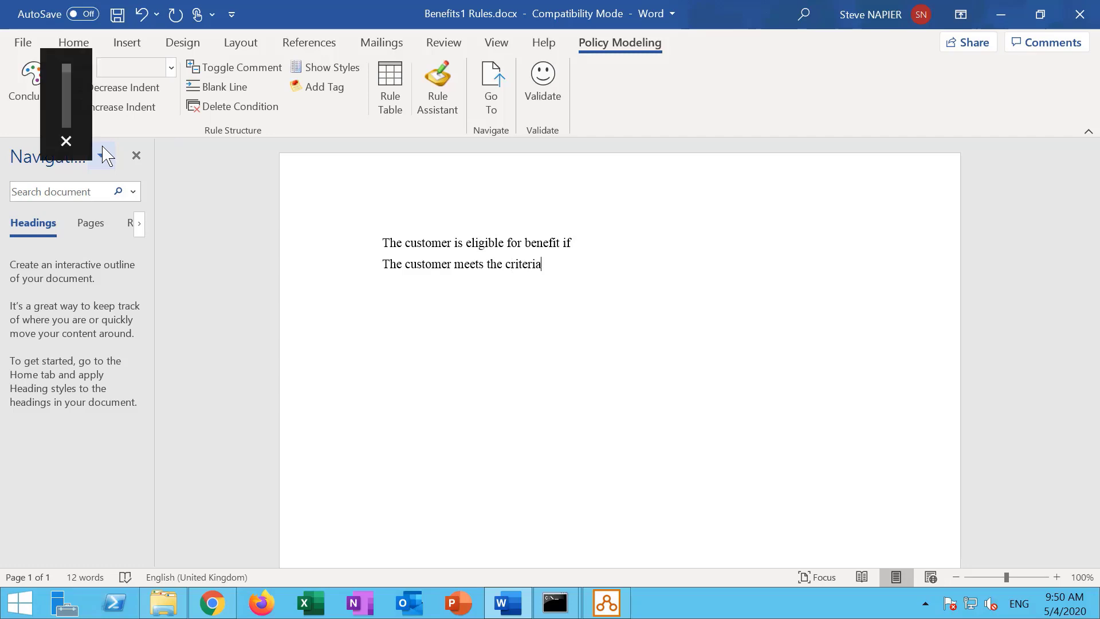
Format the lines as conclusion and condition, validate the rule, and close Word.
{"action": "left_click", "coordinate": [169, 68]}
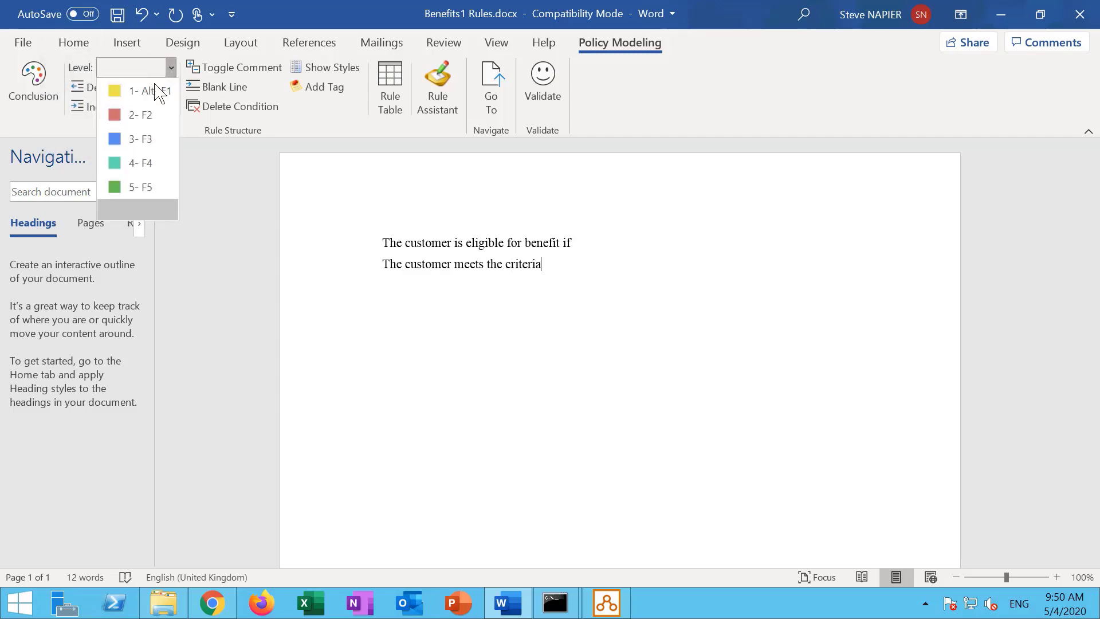
{"action": "left_click", "coordinate": [148, 124]}
{"action": "left_click", "coordinate": [493, 242]}
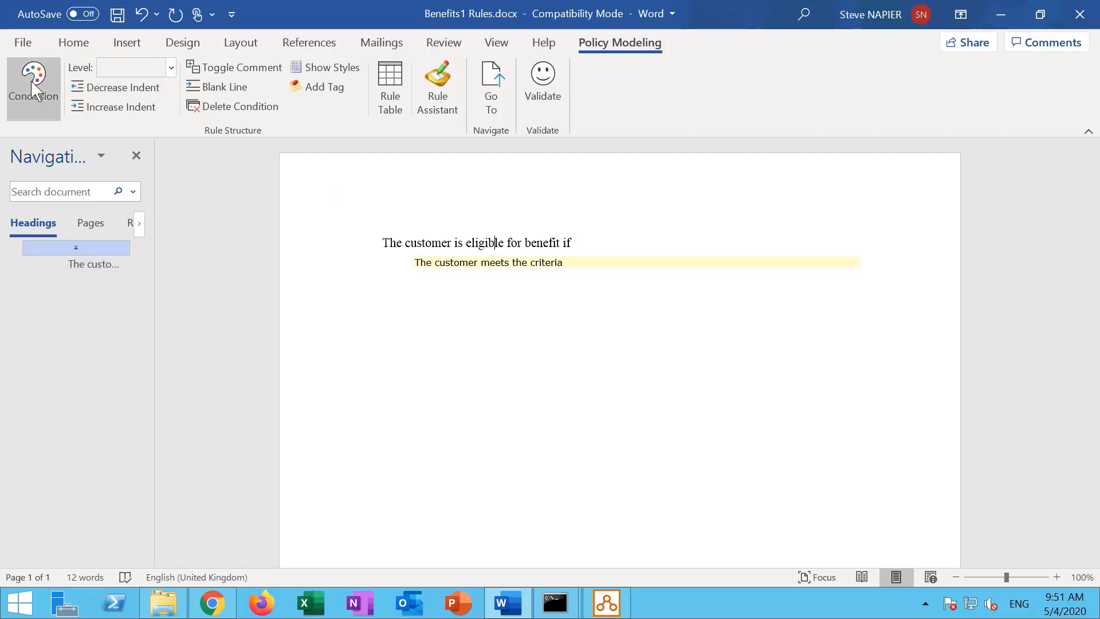
{"action": "left_click", "coordinate": [549, 95]}
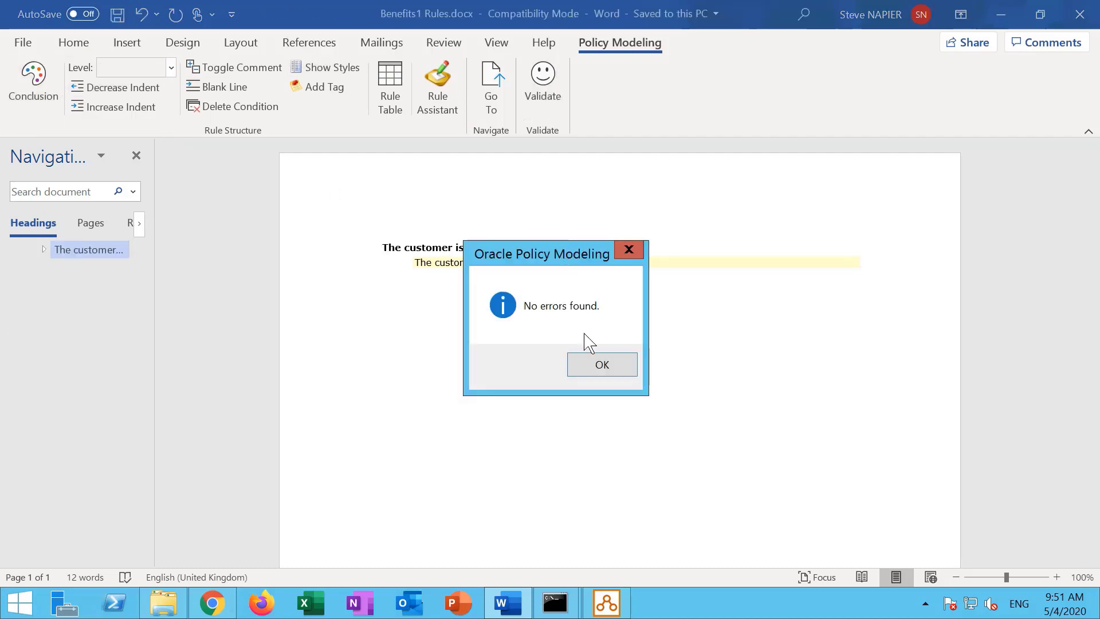
{"action": "left_click", "coordinate": [601, 363]}
{"action": "left_click", "coordinate": [1080, 14]}
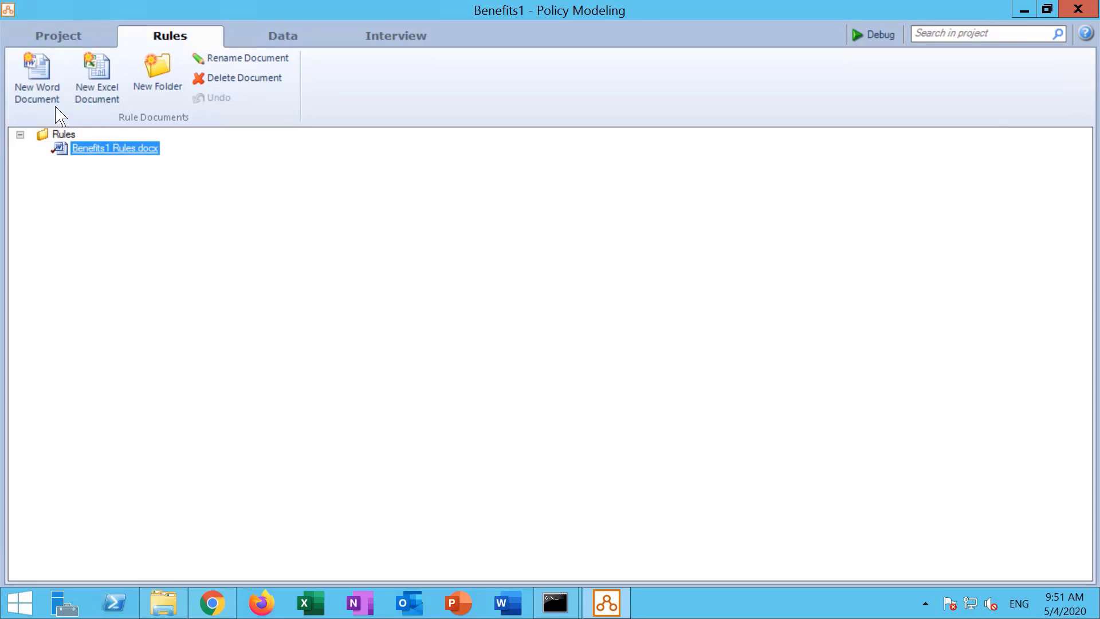
Upload the Benefits1 changes to the Hub as version 2 with the comment 'Version2'.
{"action": "left_click", "coordinate": [63, 38]}
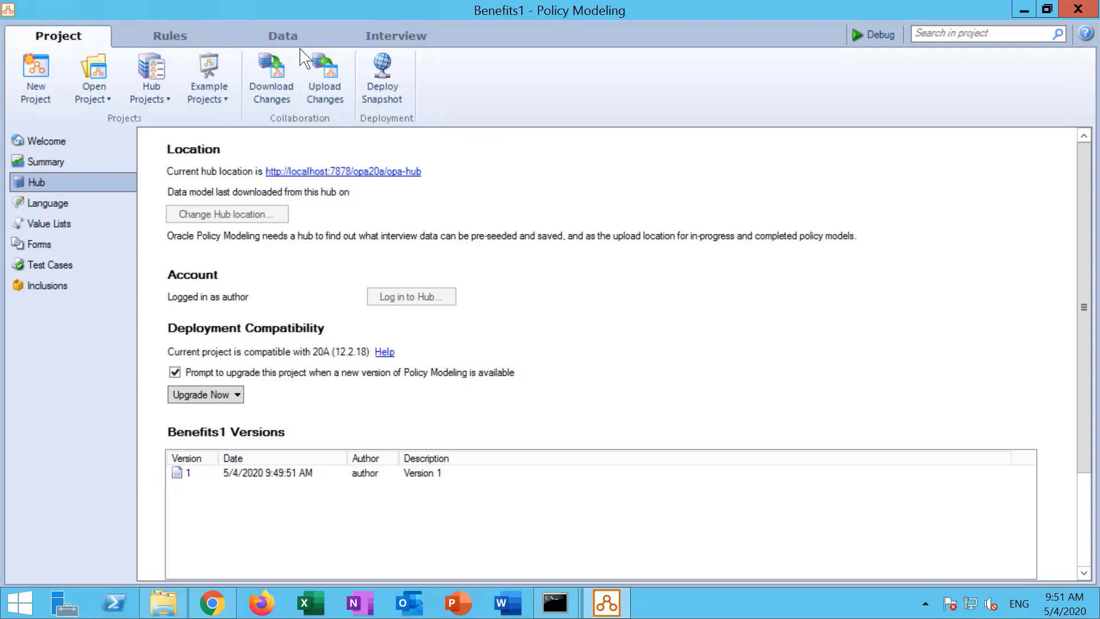
{"action": "left_click", "coordinate": [326, 86]}
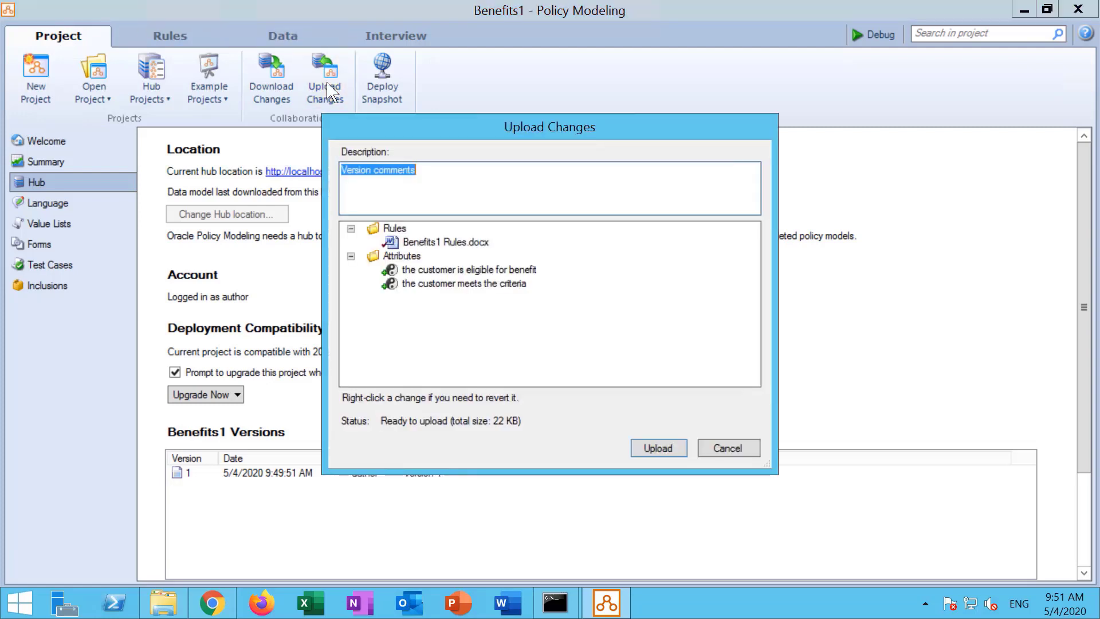
{"action": "type", "text": "Version2"}
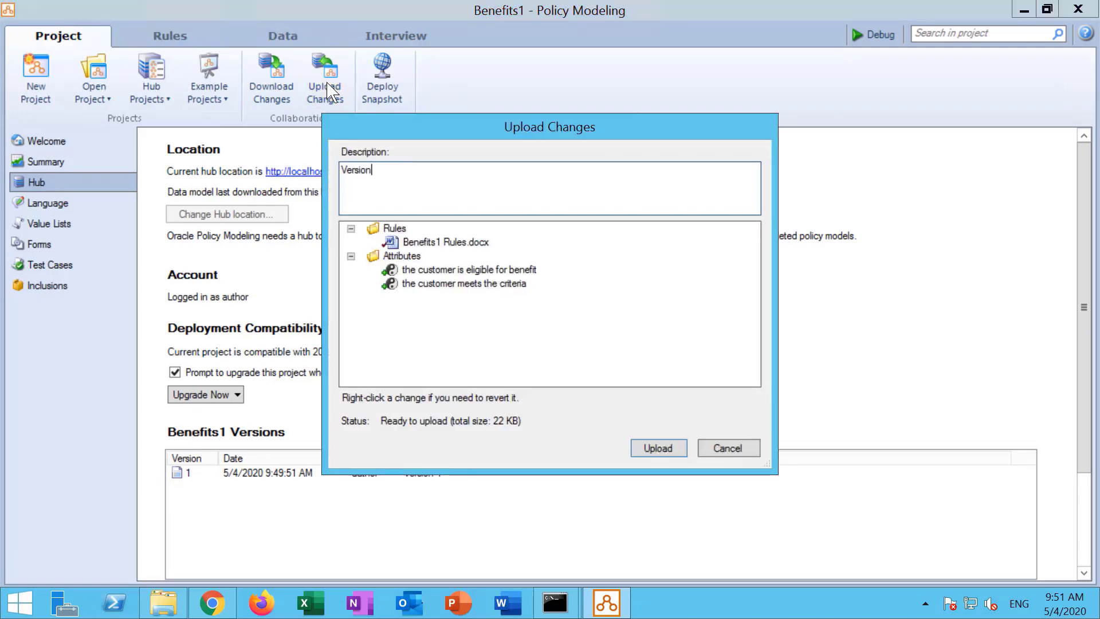
{"action": "key", "text": "Return"}
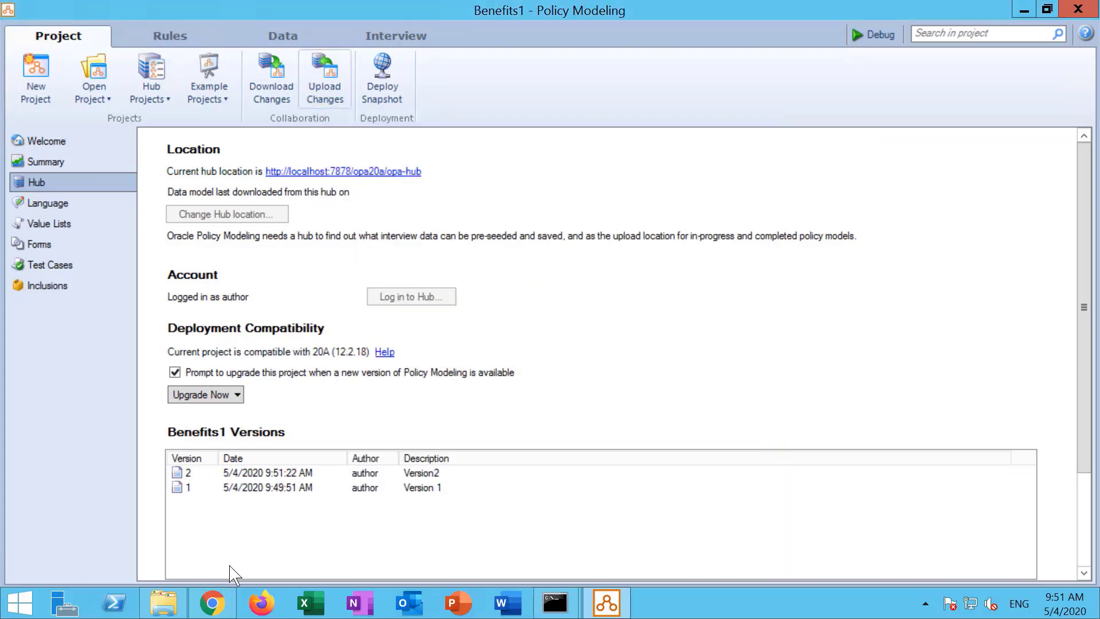
{"action": "left_click", "coordinate": [215, 607]}
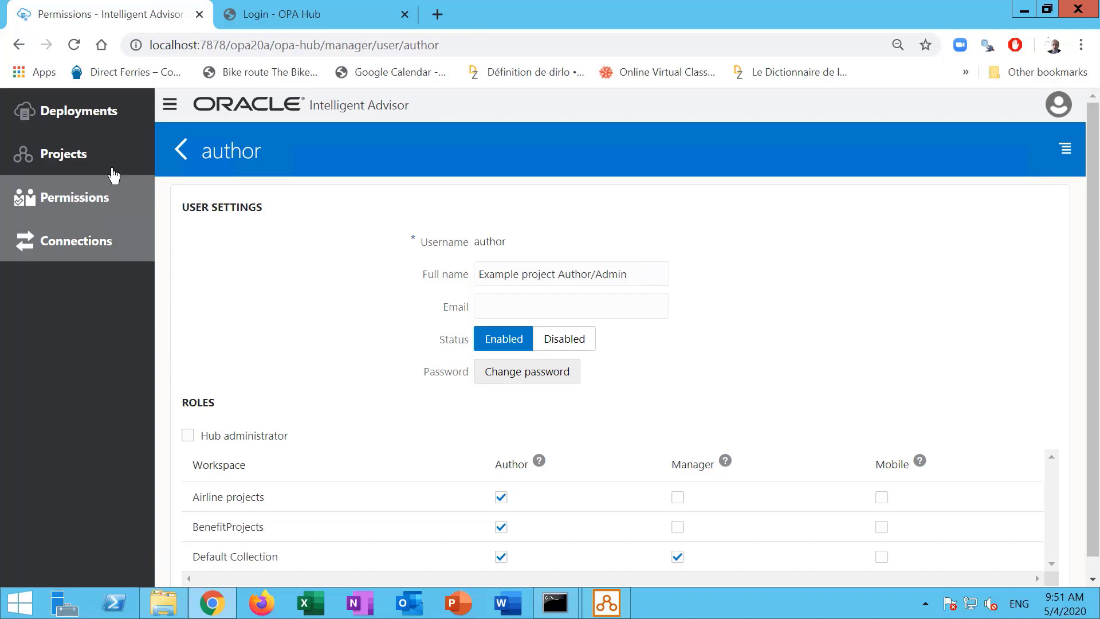
Review the Benefits1 project's versions 1 and 2 in the Hub, then check the deployments list.
{"action": "left_click", "coordinate": [91, 150]}
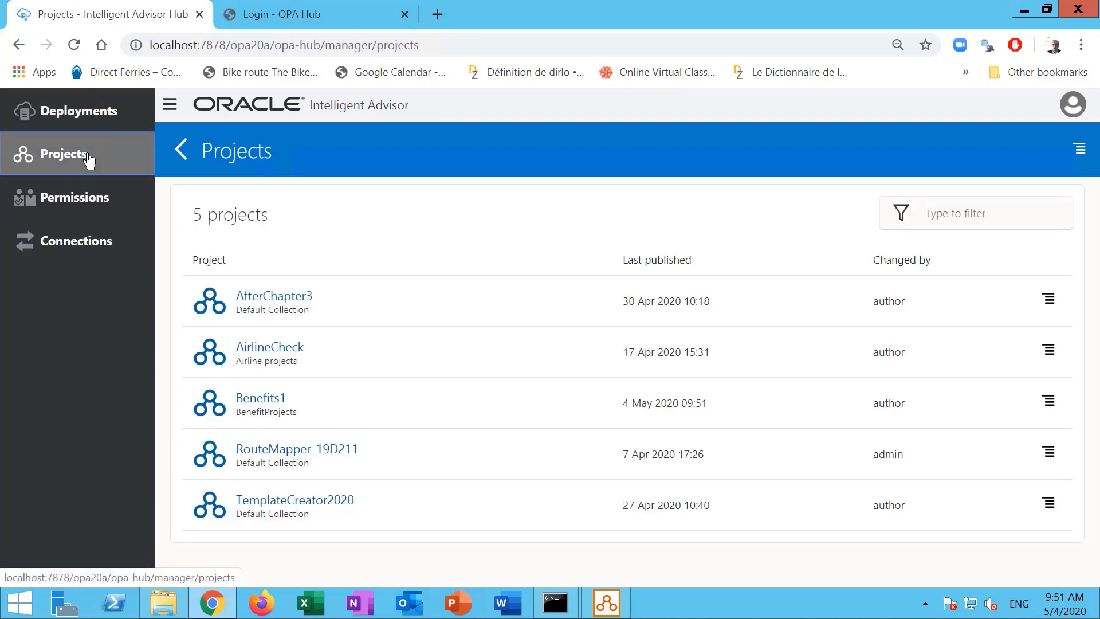
{"action": "left_click", "coordinate": [280, 402]}
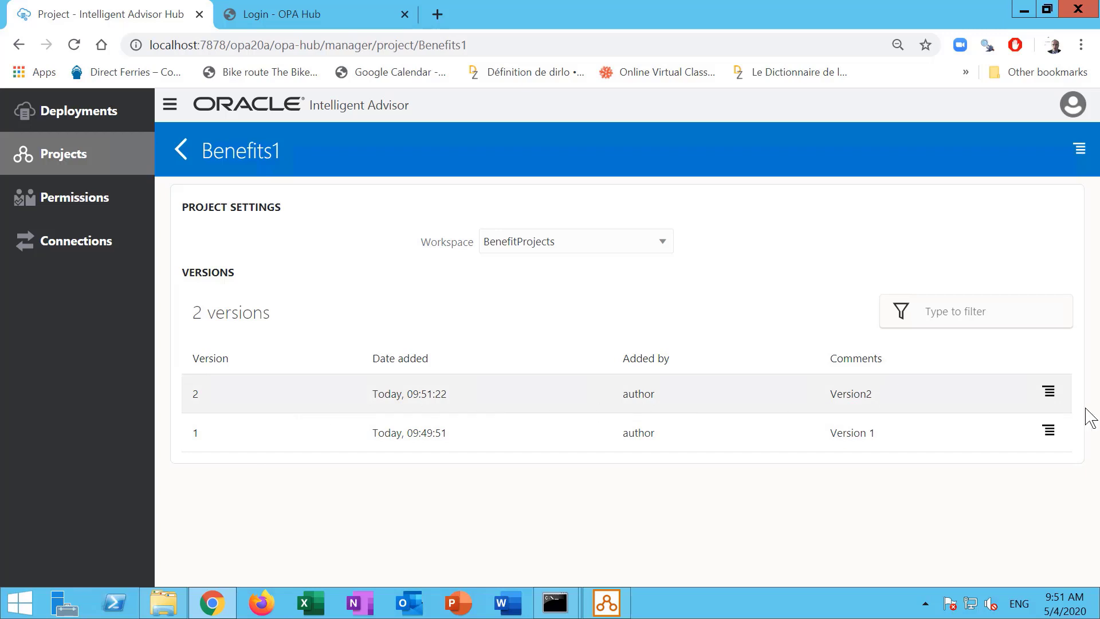
{"action": "left_click", "coordinate": [1047, 395]}
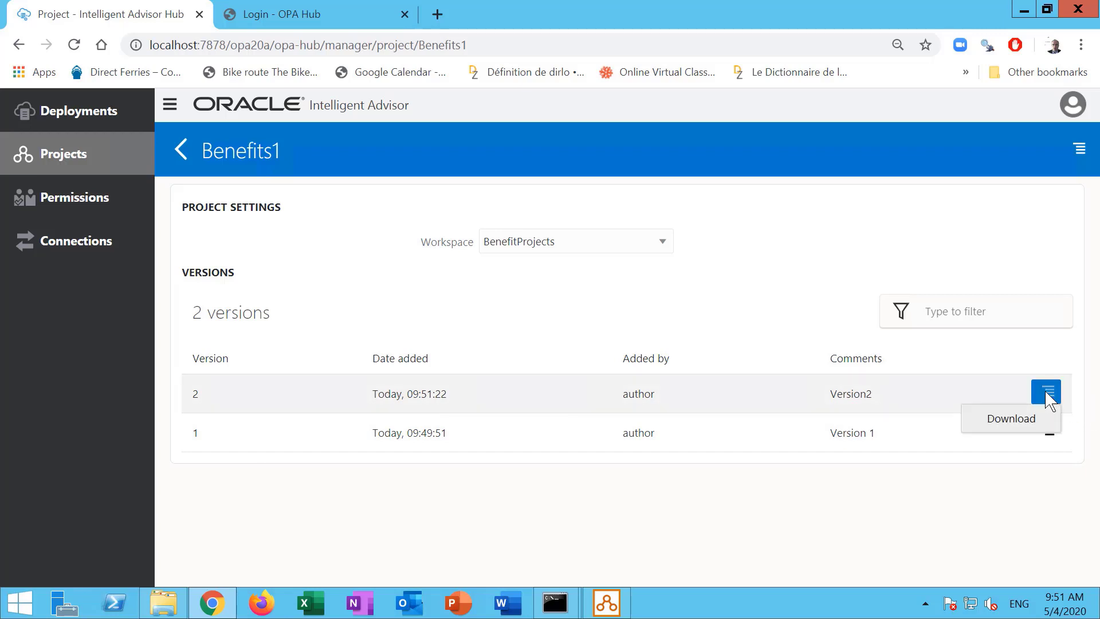
{"action": "left_click", "coordinate": [928, 540]}
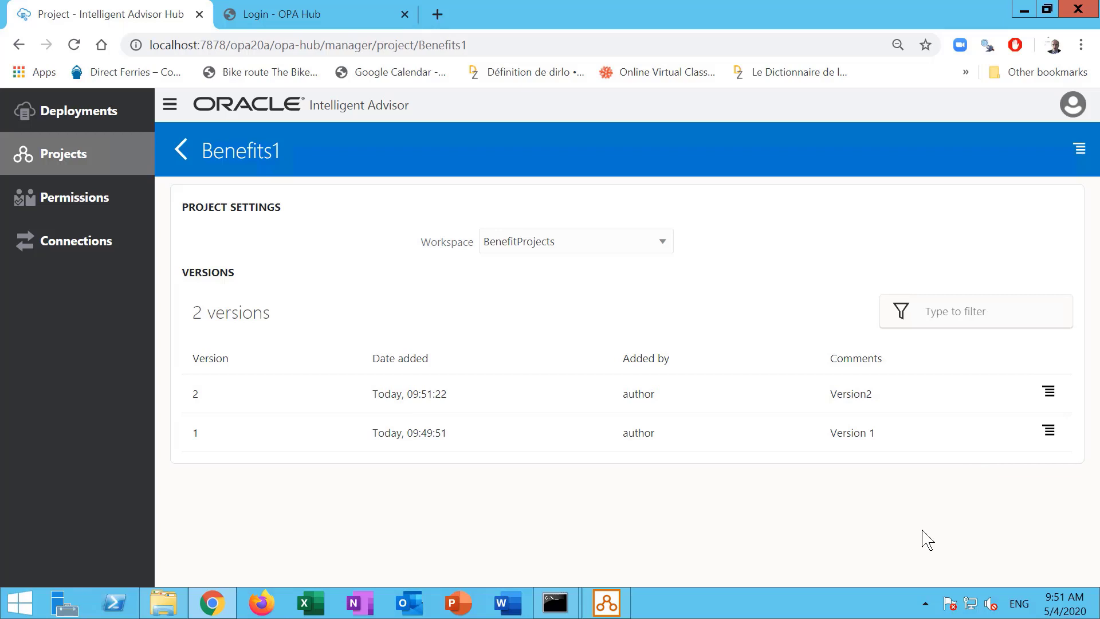
{"action": "left_click", "coordinate": [113, 122]}
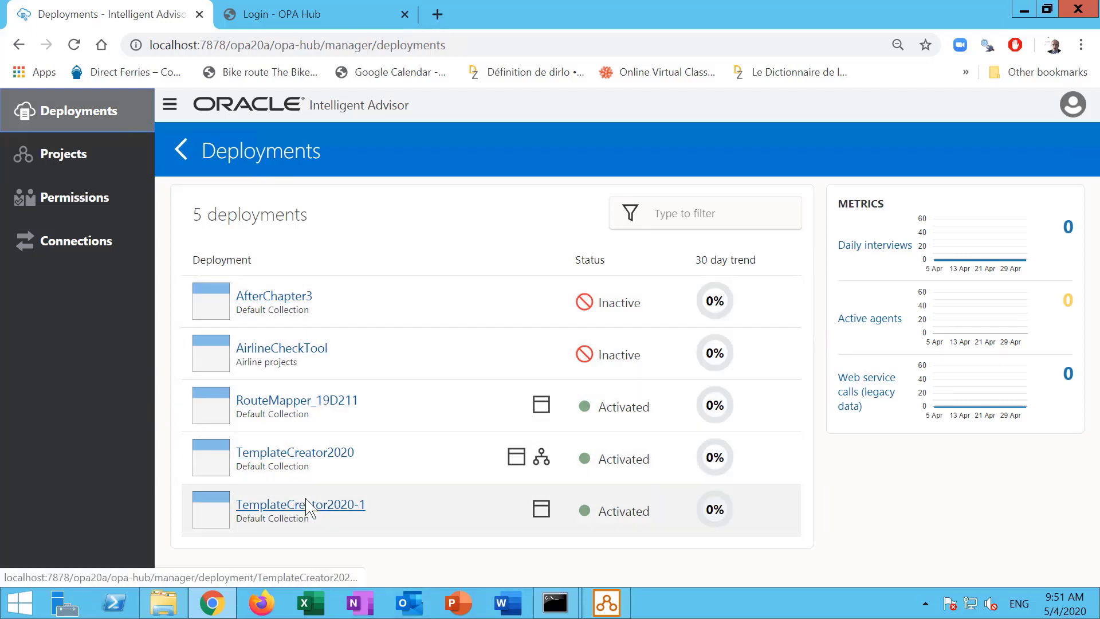
{"action": "left_click", "coordinate": [606, 603]}
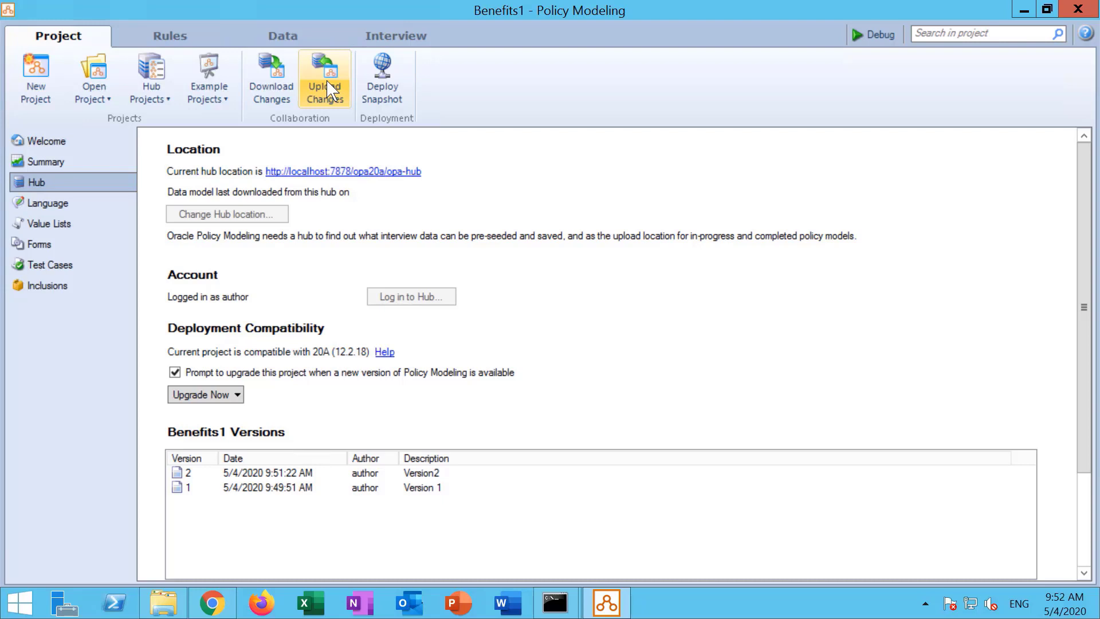
Add a 'Benefit' screen to Stage 1 that asks whether the customer meets the criteria.
{"action": "left_click", "coordinate": [388, 40]}
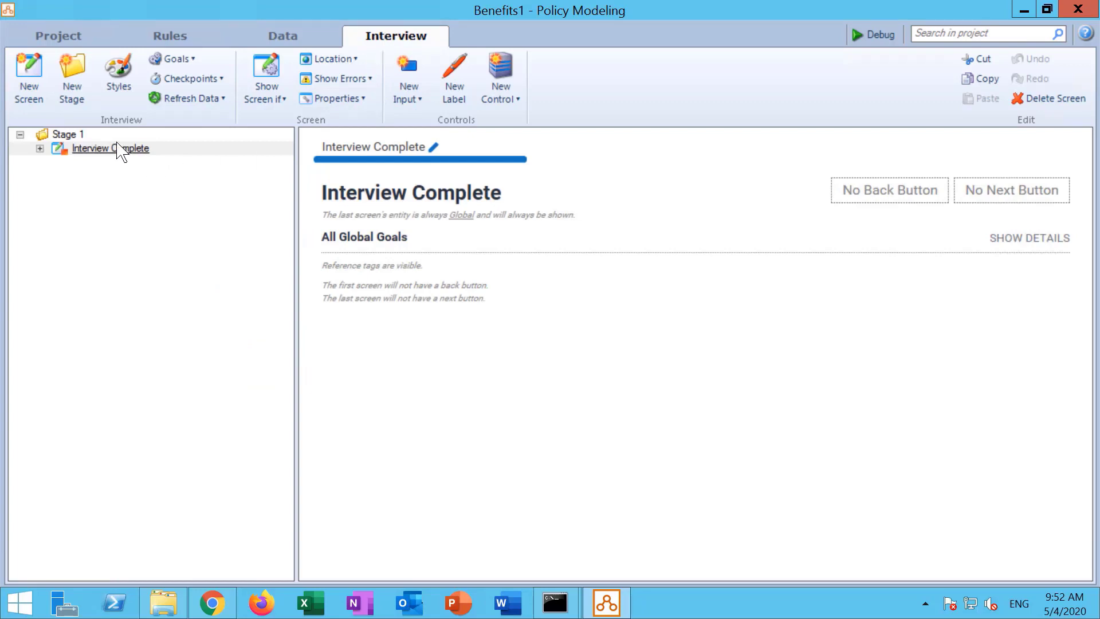
{"action": "left_click", "coordinate": [74, 136]}
{"action": "left_click", "coordinate": [28, 74]}
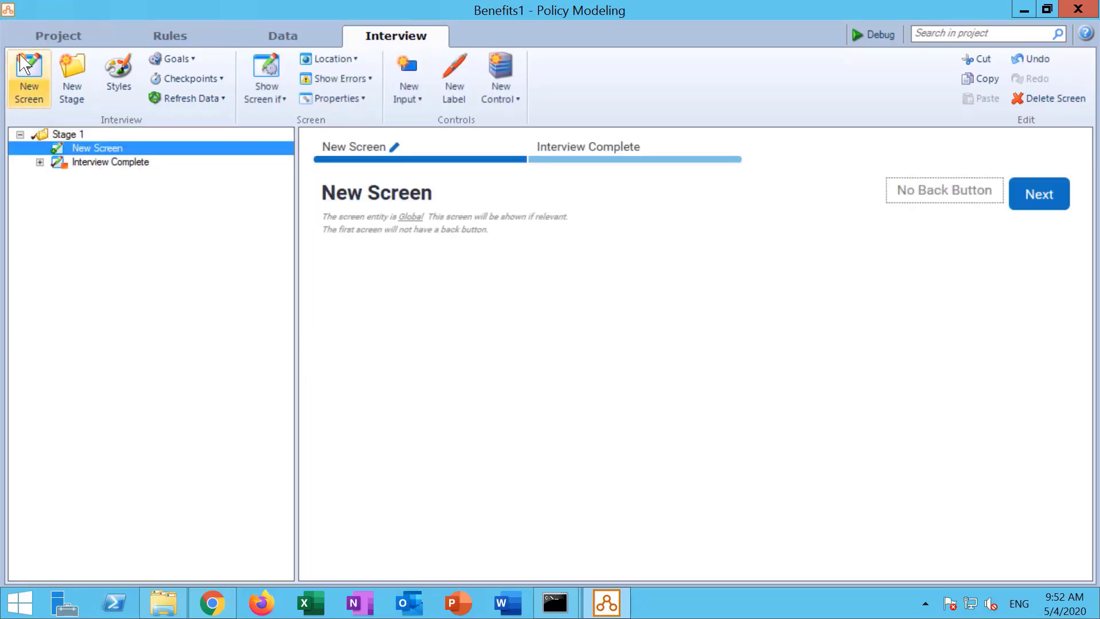
{"action": "left_click", "coordinate": [376, 191]}
{"action": "type", "text": "Benefit"}
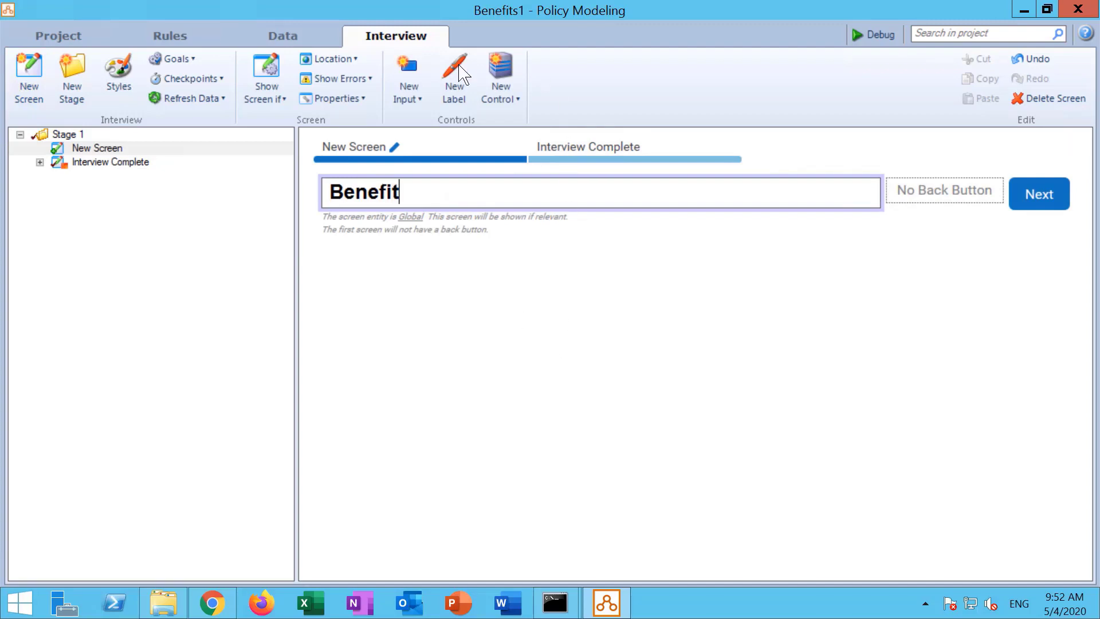
{"action": "left_click", "coordinate": [404, 102]}
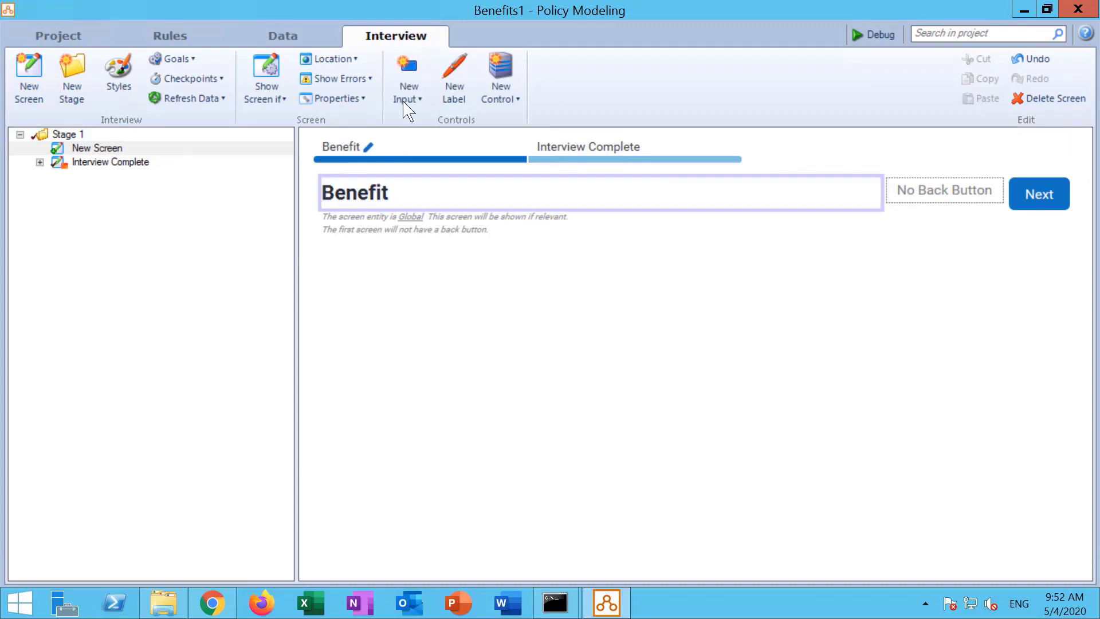
{"action": "left_click", "coordinate": [193, 167]}
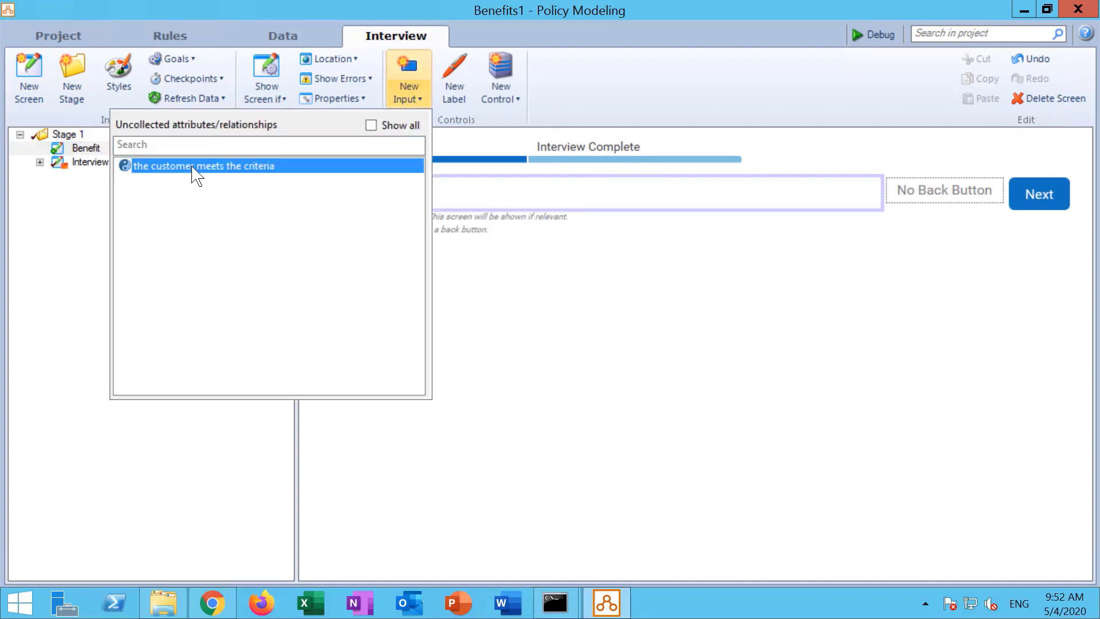
{"action": "left_click", "coordinate": [728, 422]}
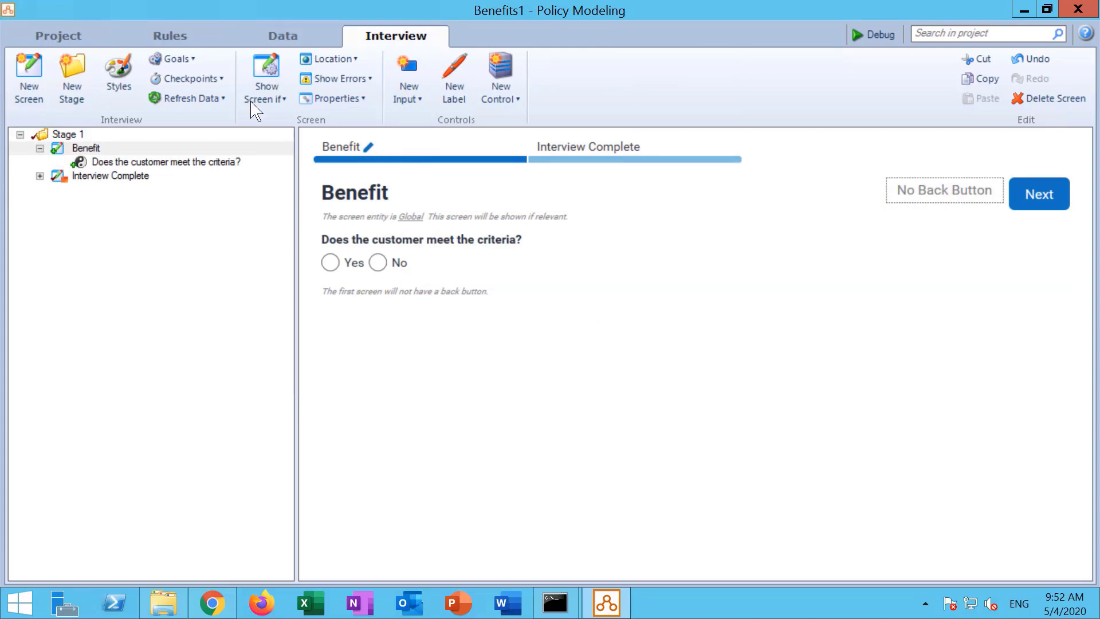
{"action": "left_click", "coordinate": [50, 38]}
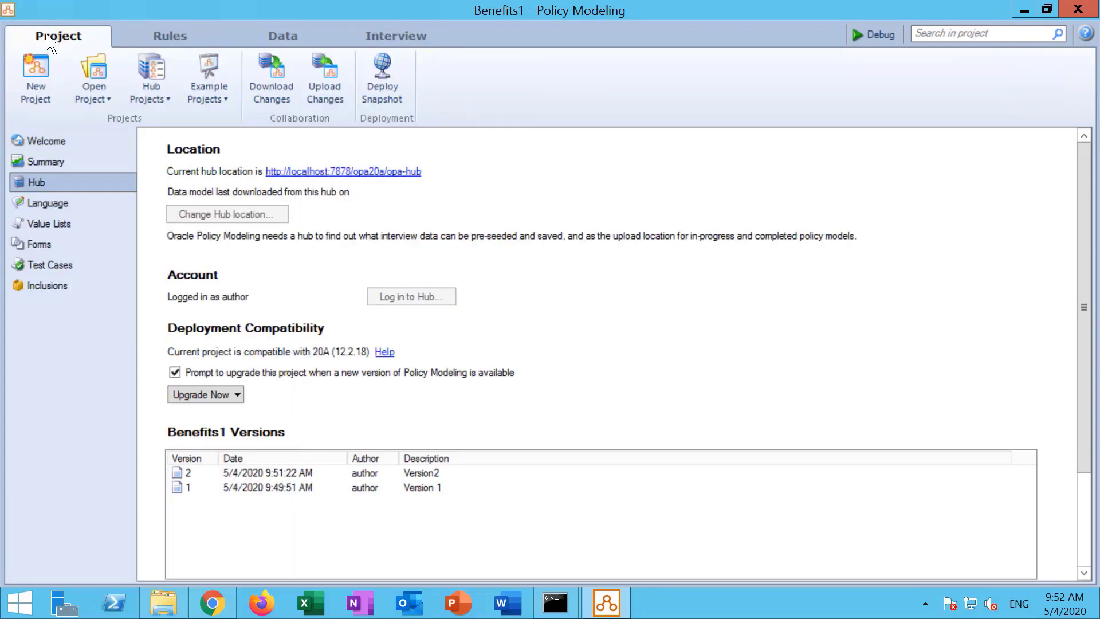
Deploy a Benefits1 snapshot commented 'Version 1 for testing' to the BenefitProjects workspace, without activation.
{"action": "left_click", "coordinate": [394, 73]}
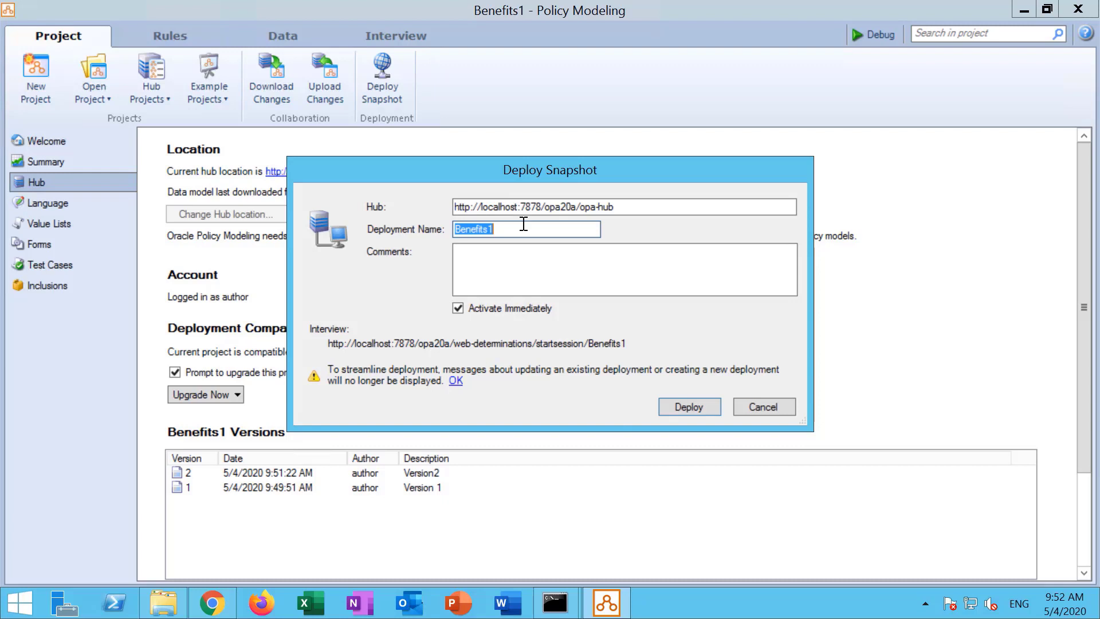
{"action": "left_click", "coordinate": [518, 256]}
{"action": "type", "text": "Version 1"}
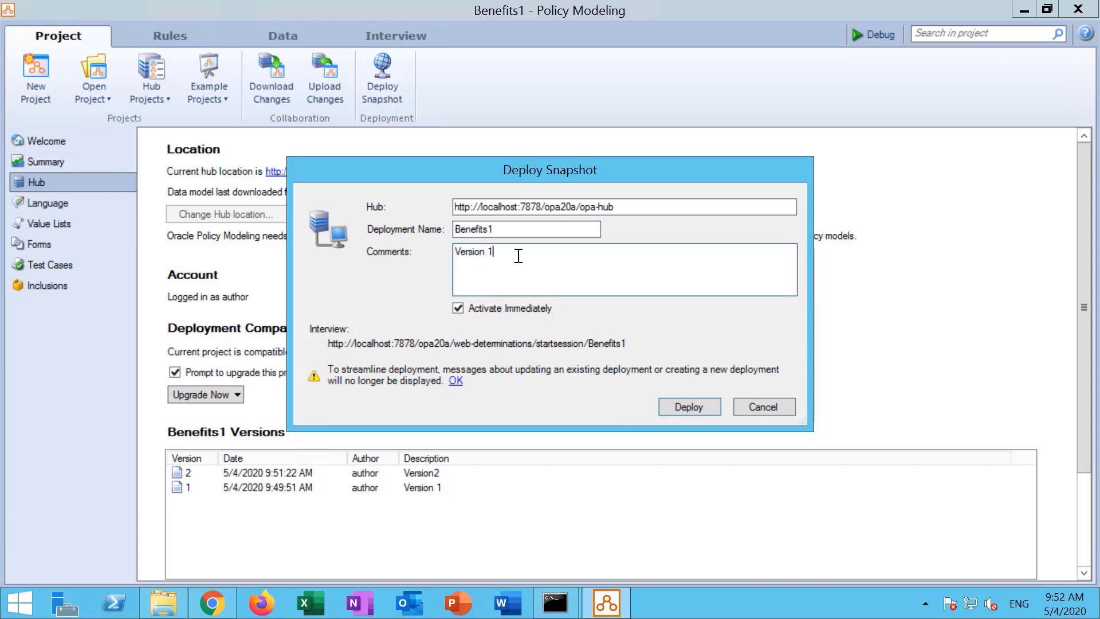
{"action": "type", "text": " for testing"}
{"action": "left_click", "coordinate": [705, 408]}
{"action": "left_click", "coordinate": [576, 284]}
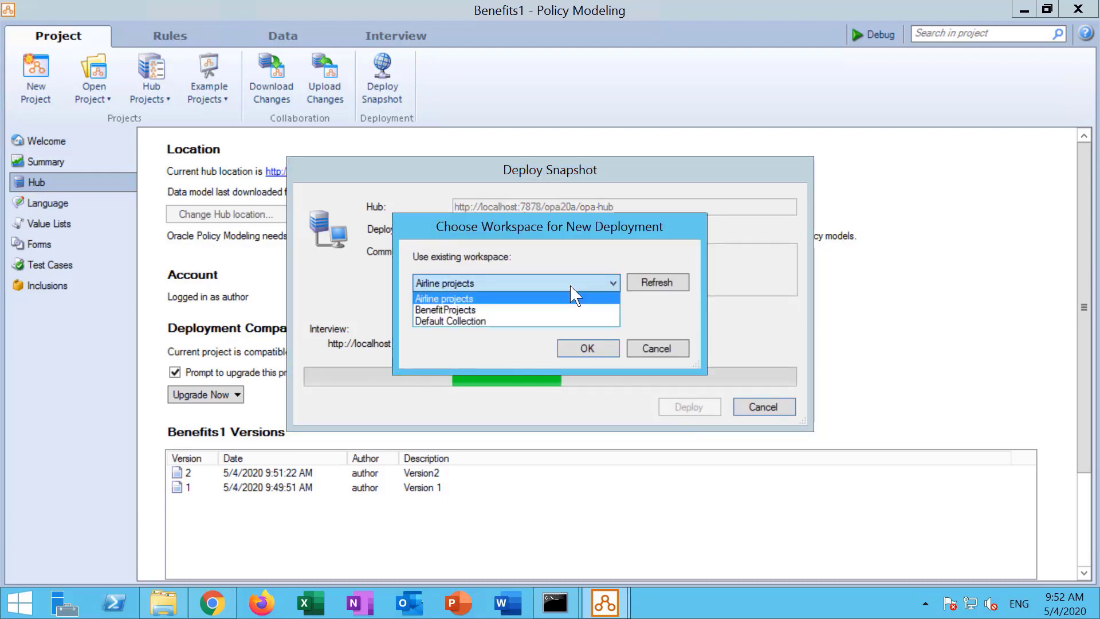
{"action": "left_click", "coordinate": [570, 307]}
{"action": "left_click", "coordinate": [593, 351]}
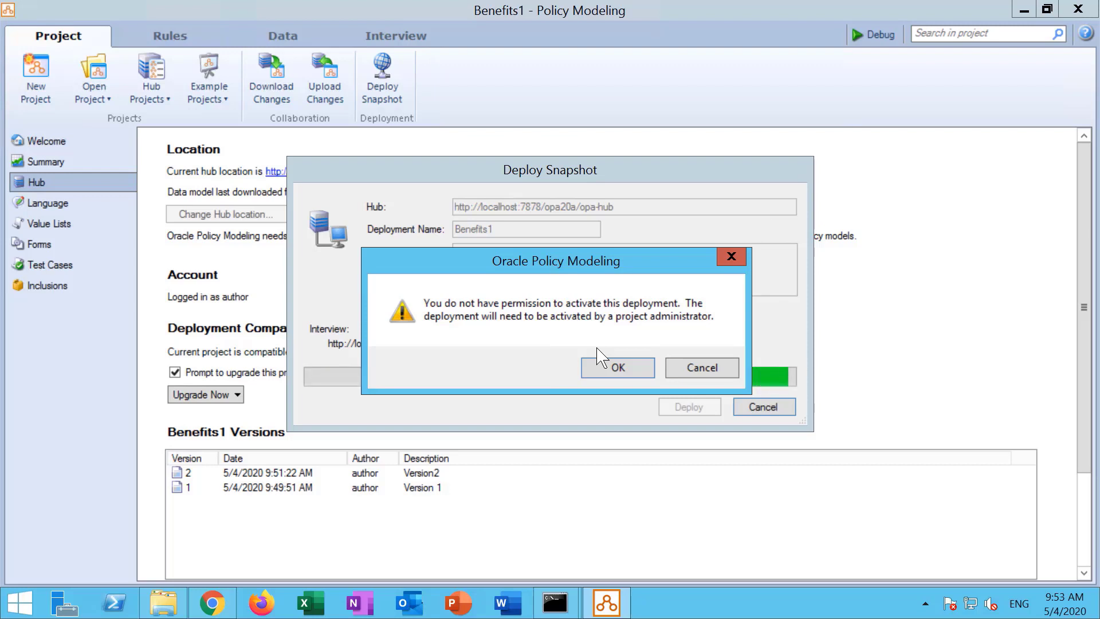
{"action": "left_click", "coordinate": [614, 364]}
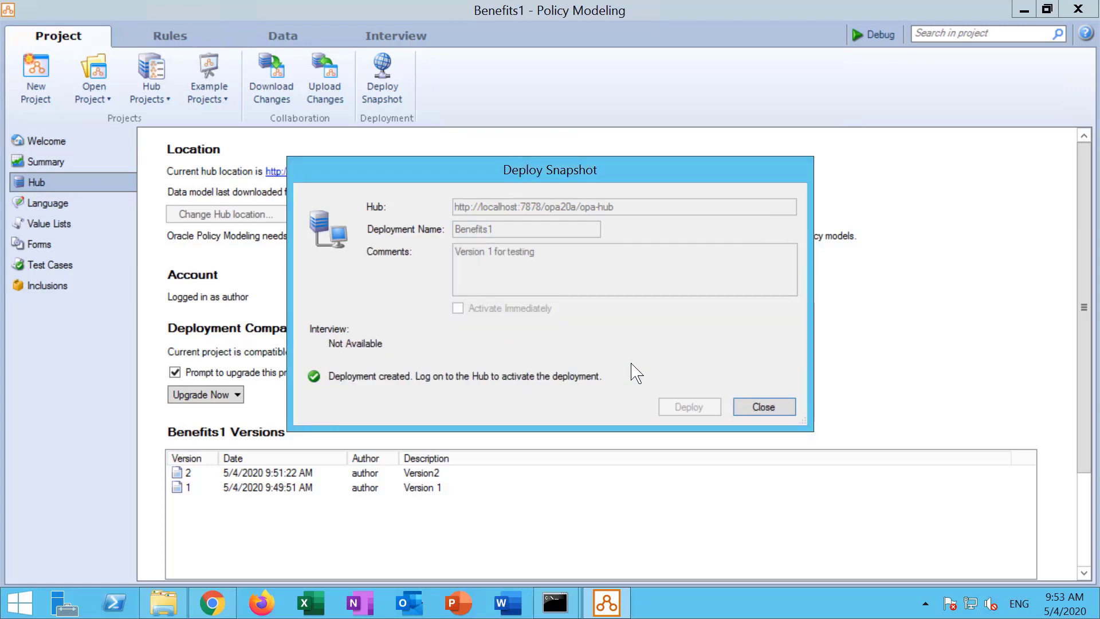
{"action": "left_click", "coordinate": [780, 414]}
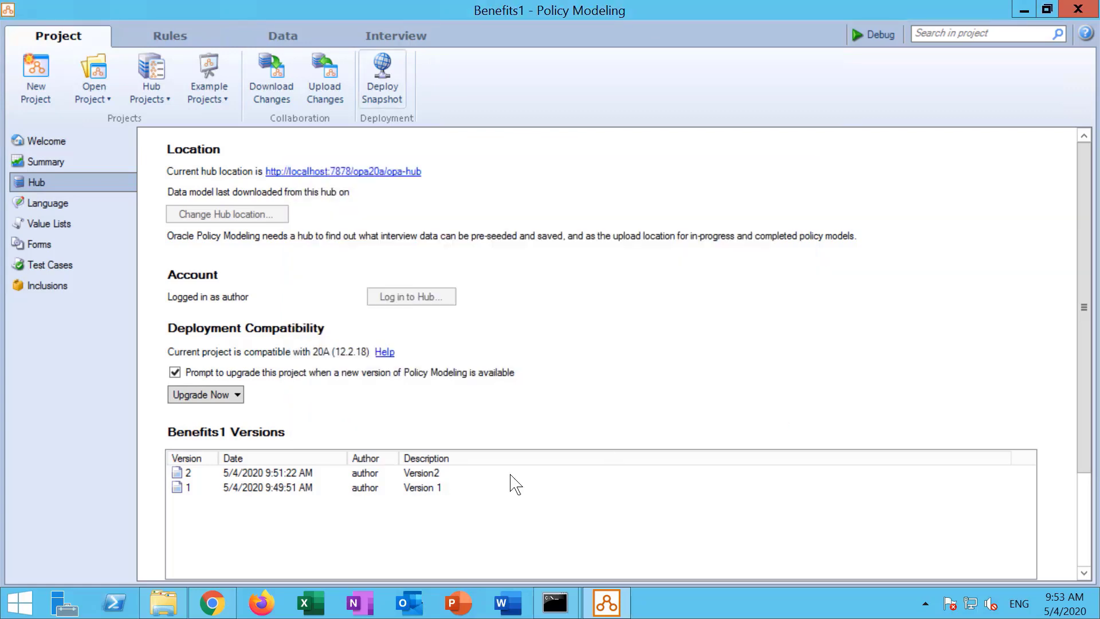
{"action": "left_click", "coordinate": [210, 611]}
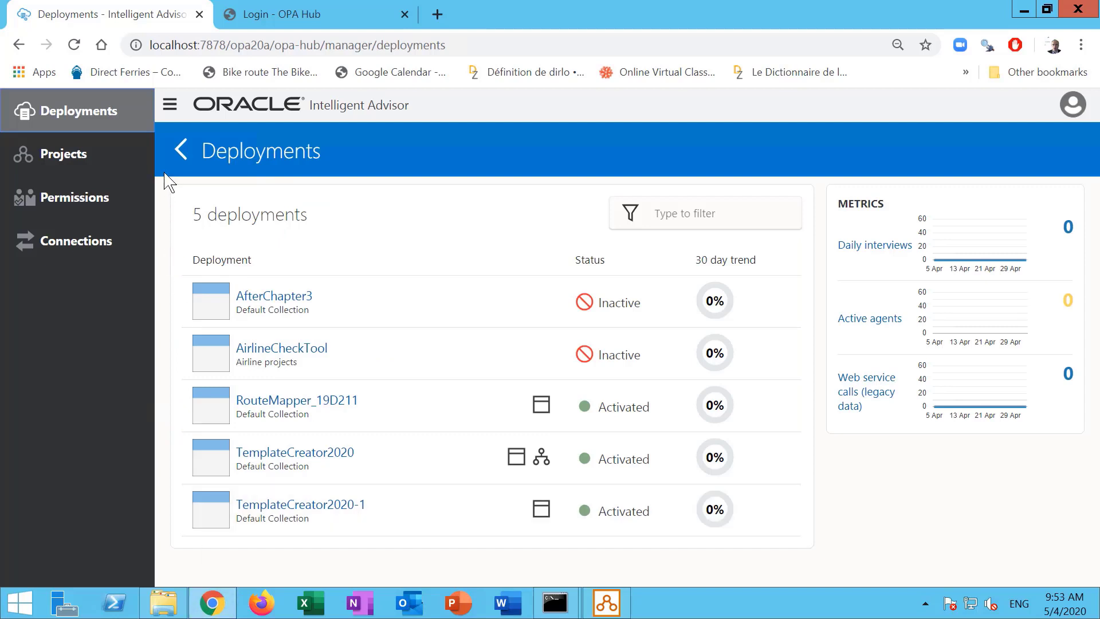
Inspect the inactive Benefits1 deployment's version 1 details, then sign out of the Hub.
{"action": "left_click", "coordinate": [86, 110]}
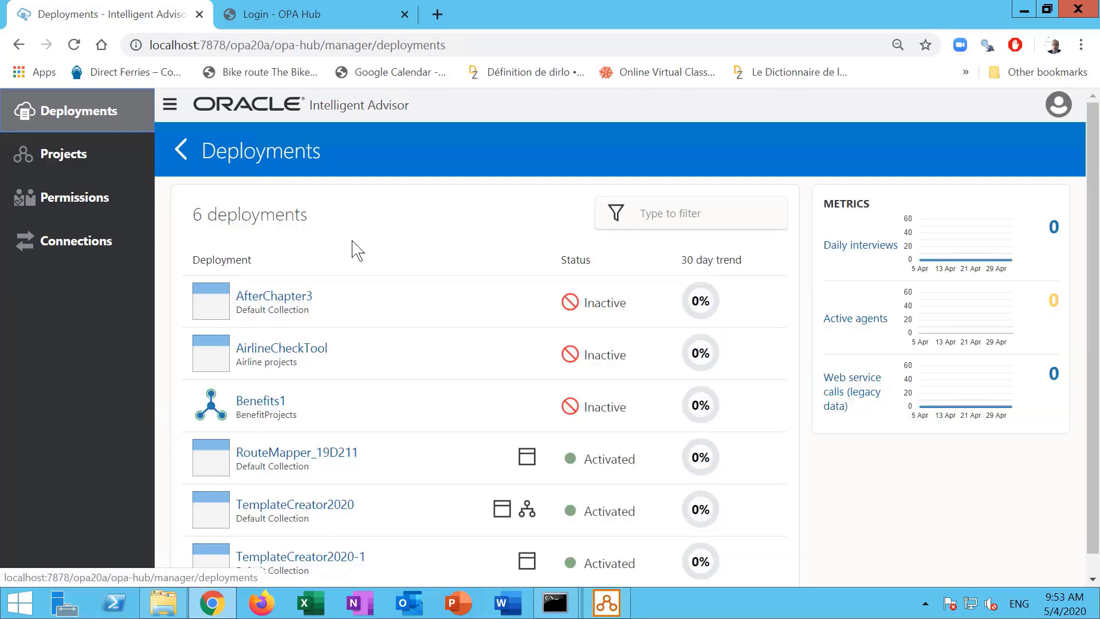
{"action": "scroll", "coordinate": [352, 249], "scroll_direction": "down", "scroll_amount": 1}
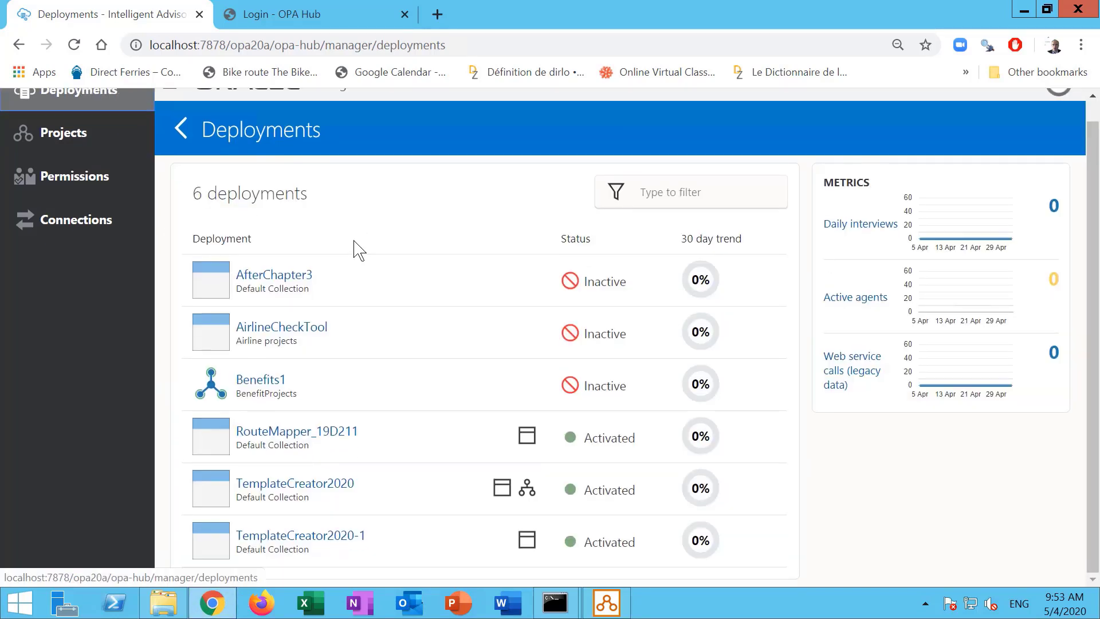
{"action": "left_click", "coordinate": [270, 389]}
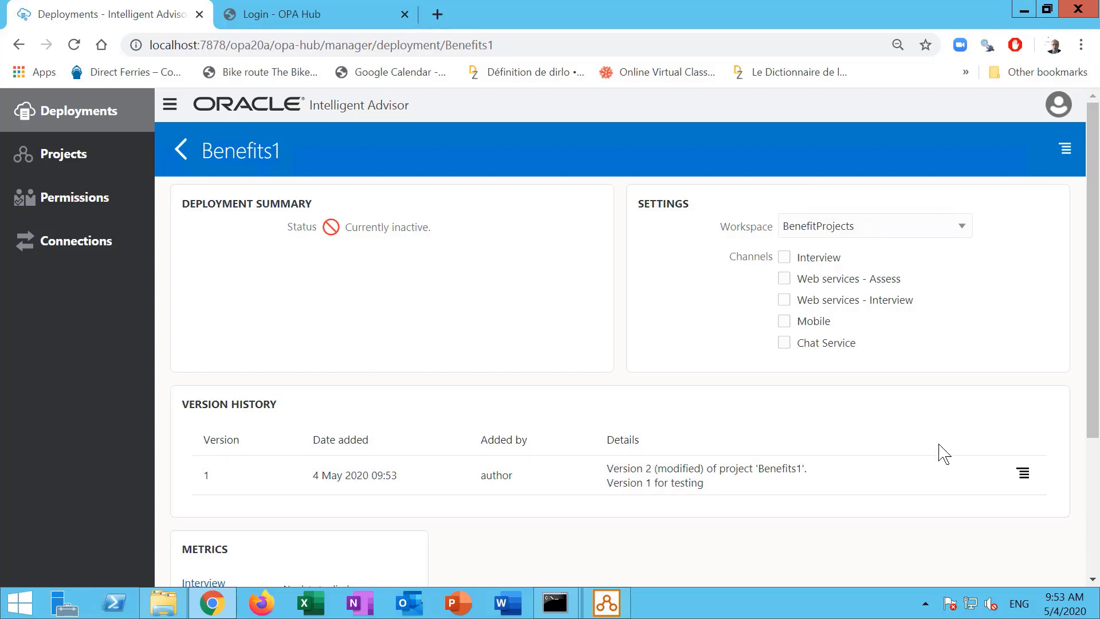
{"action": "left_click", "coordinate": [1024, 474]}
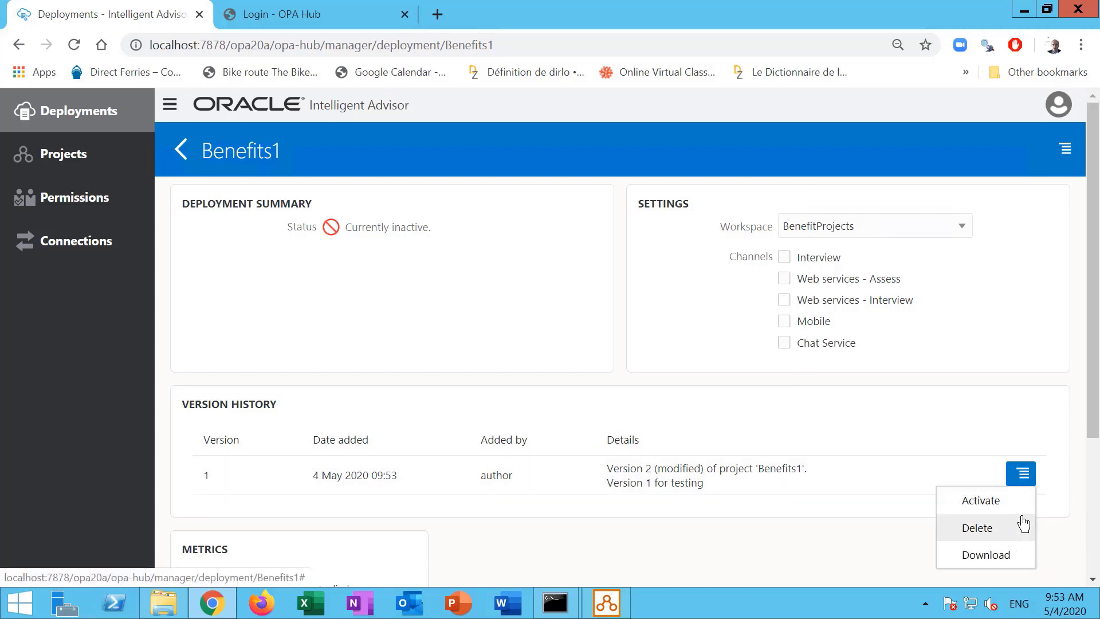
{"action": "left_click", "coordinate": [1058, 105]}
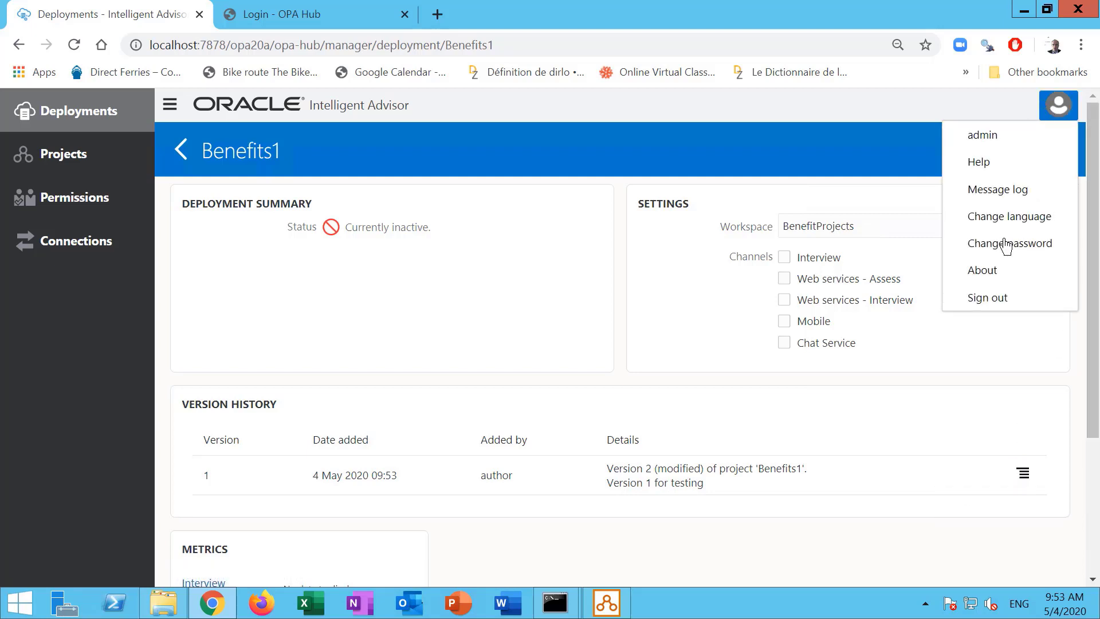
{"action": "left_click", "coordinate": [992, 298]}
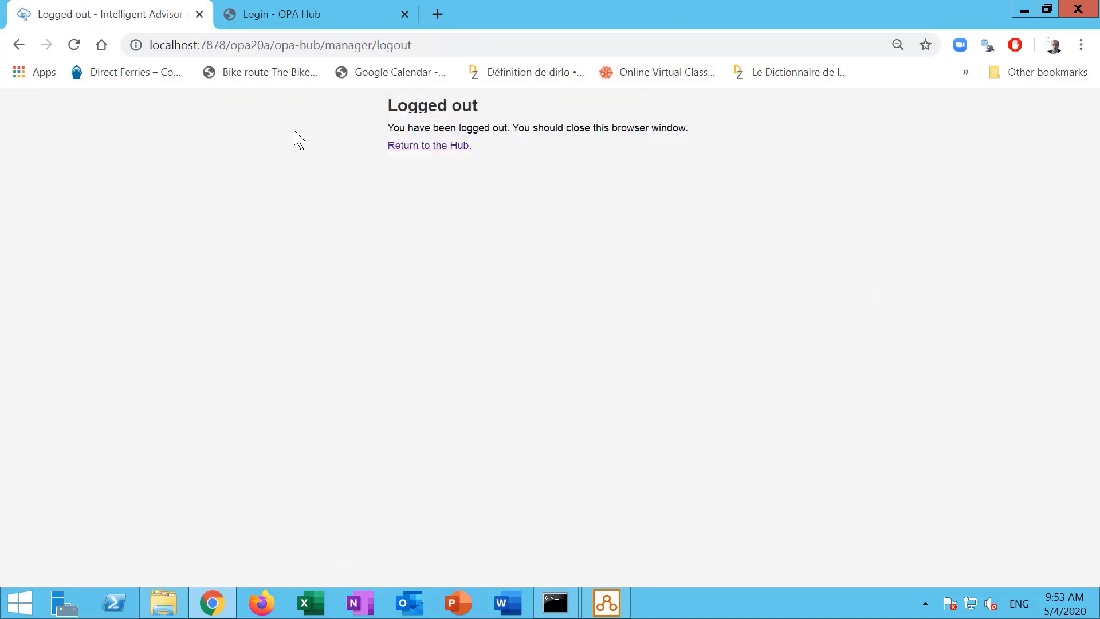
Log back in to the Hub as the author user, entering the account password, and dismiss the save-password prompt.
{"action": "left_click", "coordinate": [419, 148]}
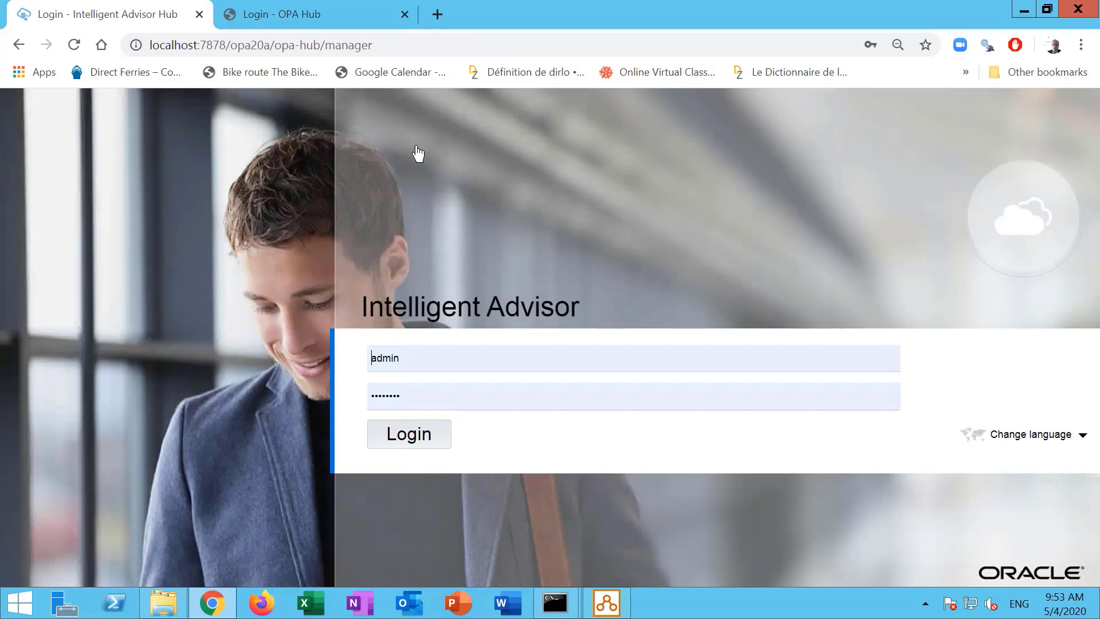
{"action": "left_click", "coordinate": [399, 361]}
{"action": "key", "text": "ctrl+a"}
{"action": "type", "text": "author"}
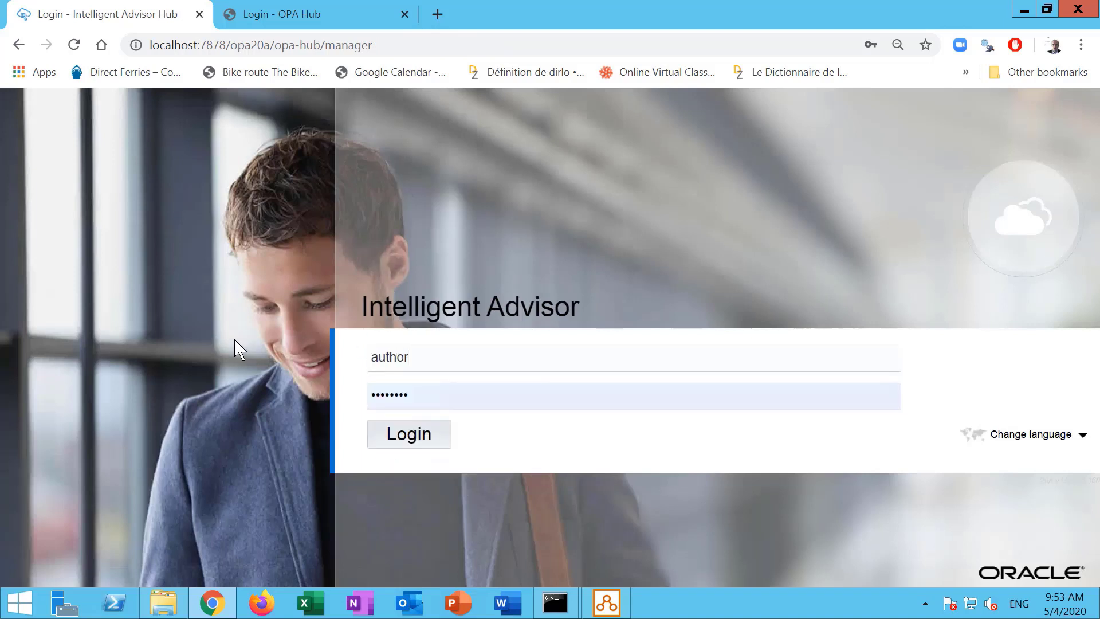
{"action": "key", "text": "Tab"}
{"action": "type", "text": "author"}
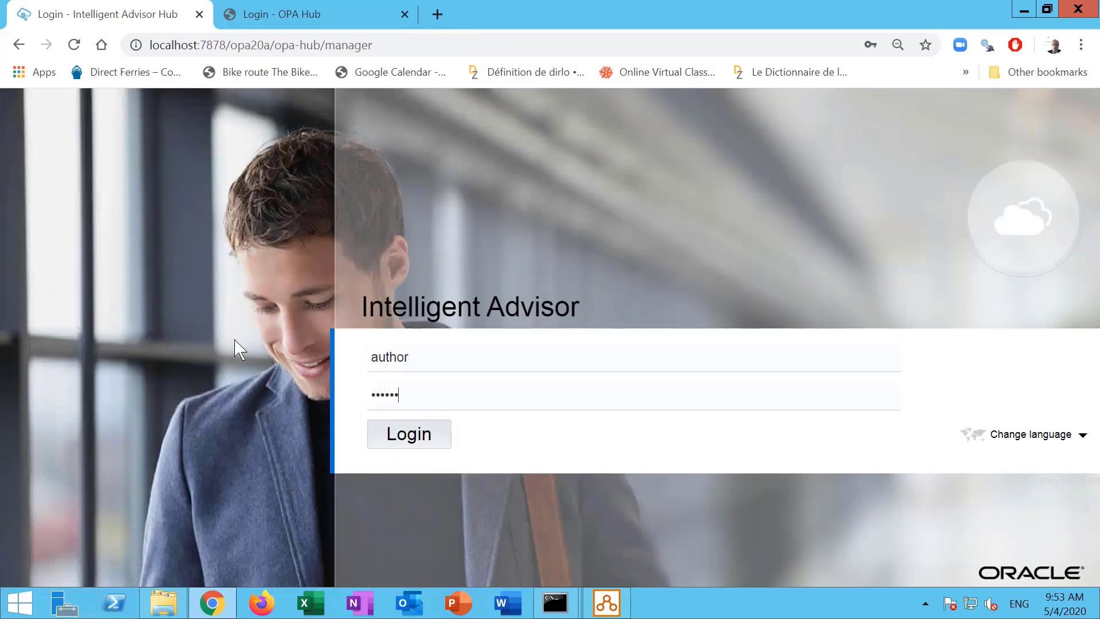
{"action": "key", "text": "BackSpace"}
{"action": "key", "text": "BackSpace"}
{"action": "key", "text": "BackSpace"}
{"action": "key", "text": "BackSpace"}
{"action": "key", "text": "BackSpace"}
{"action": "key", "text": "BackSpace"}
{"action": "type", "text": "Welcome1"}
{"action": "key", "text": "Return"}
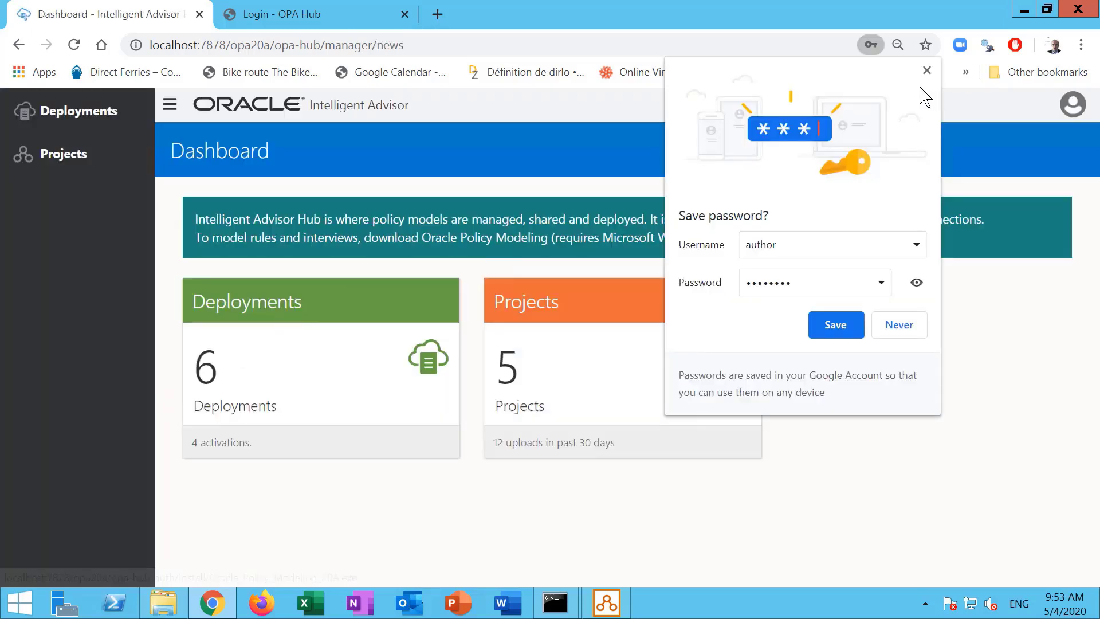
{"action": "left_click", "coordinate": [926, 70]}
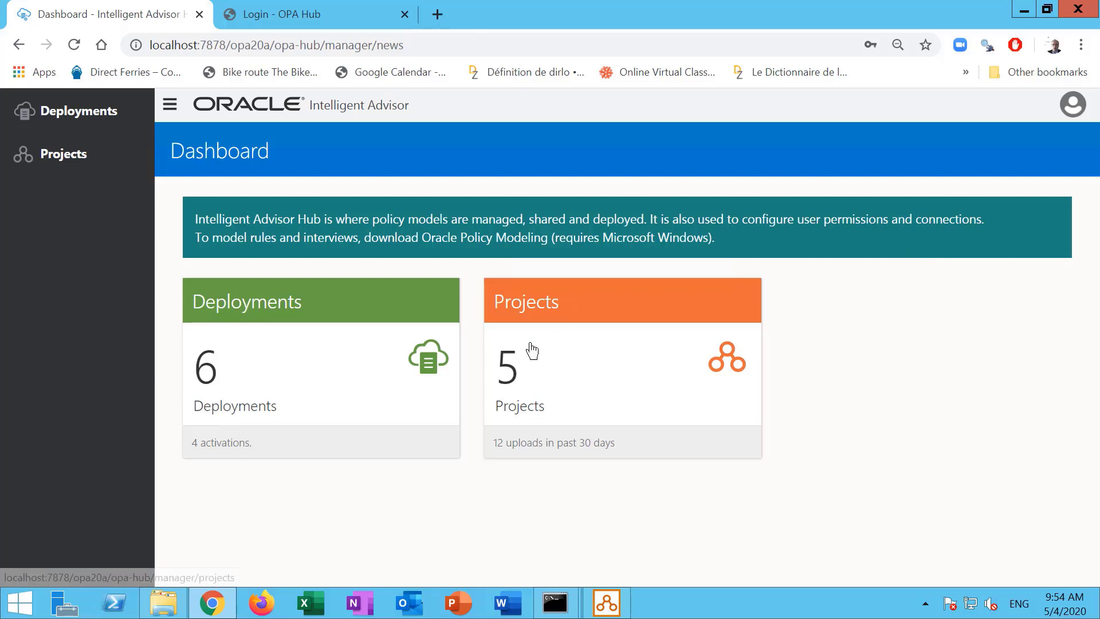
Open the Benefits1 deployment from the deployments list, then sign out.
{"action": "left_click", "coordinate": [543, 329]}
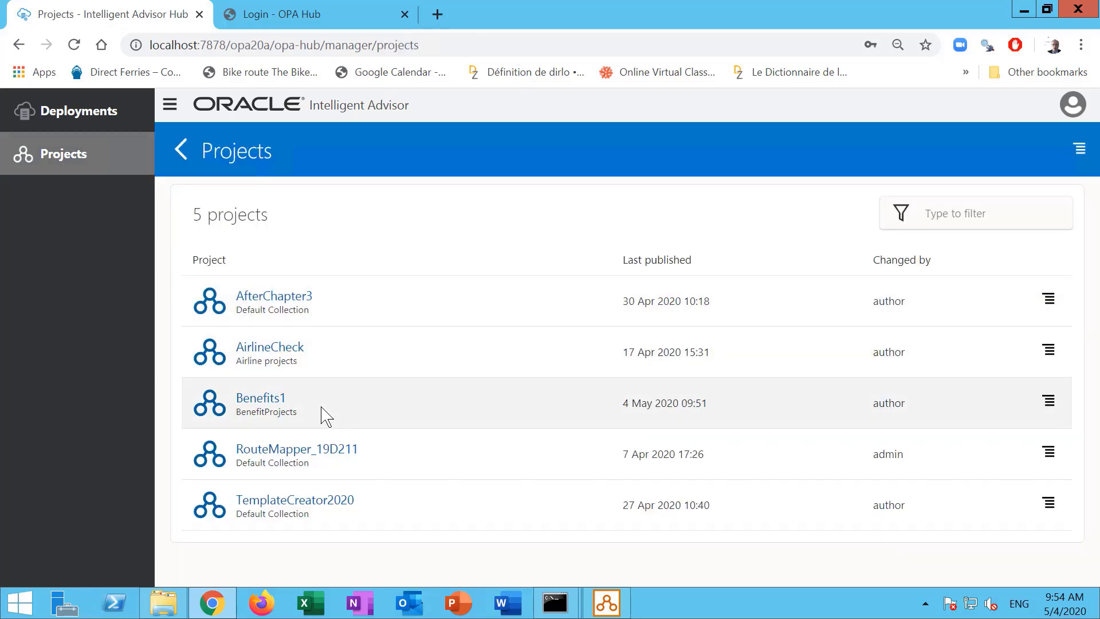
{"action": "left_click", "coordinate": [89, 130]}
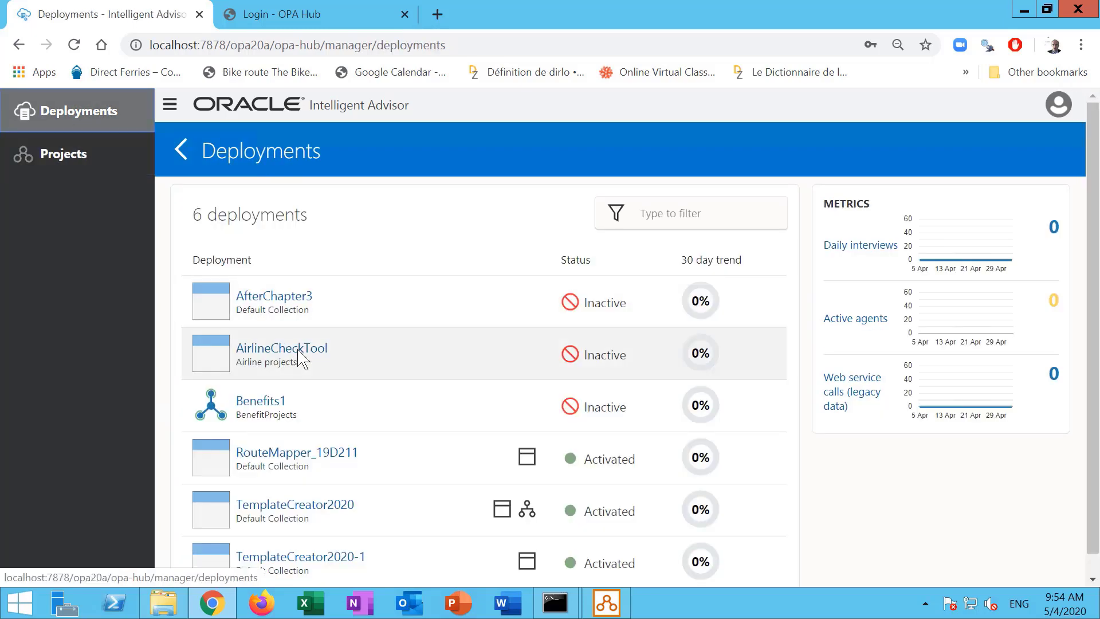
{"action": "left_click", "coordinate": [260, 396]}
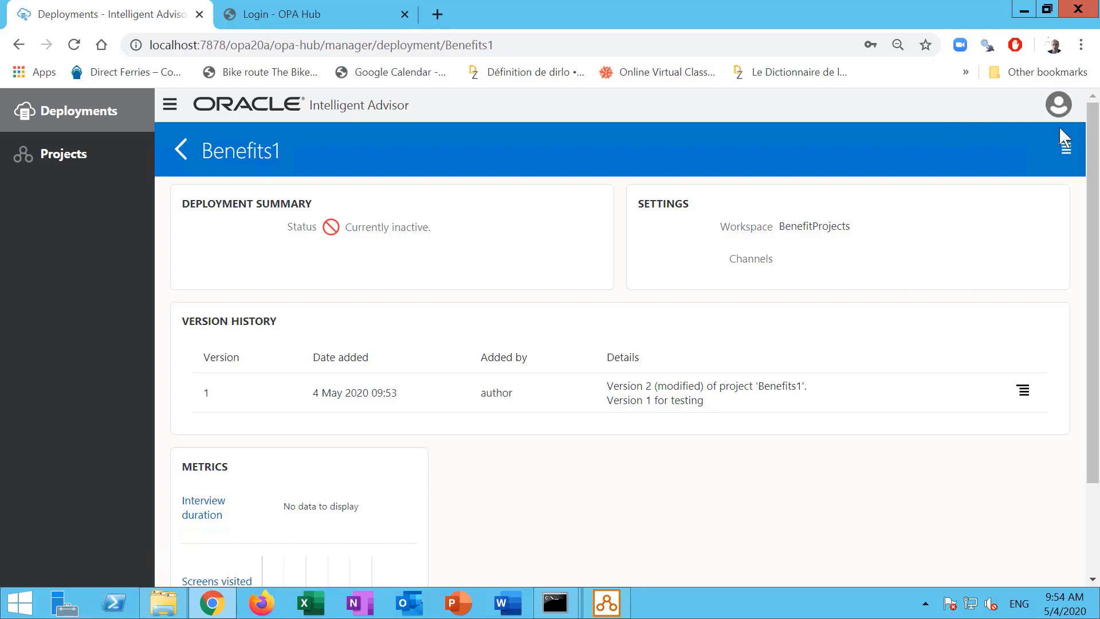
{"action": "left_click", "coordinate": [1058, 105]}
{"action": "left_click", "coordinate": [999, 272]}
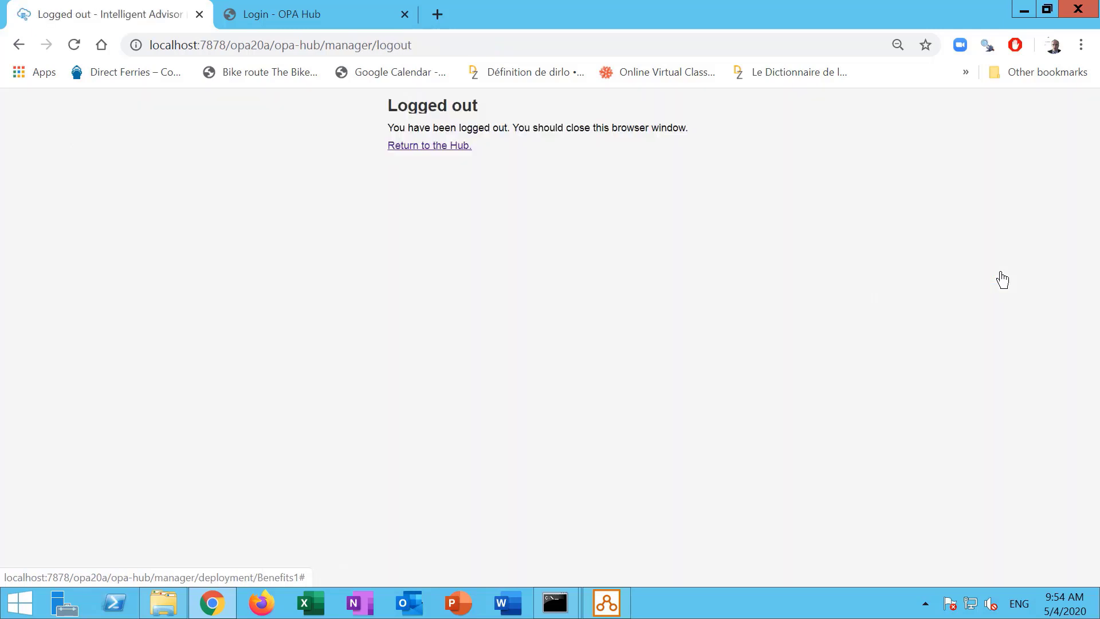
Sign in as the second author account, author2, and open the Deployments list.
{"action": "left_click", "coordinate": [461, 147]}
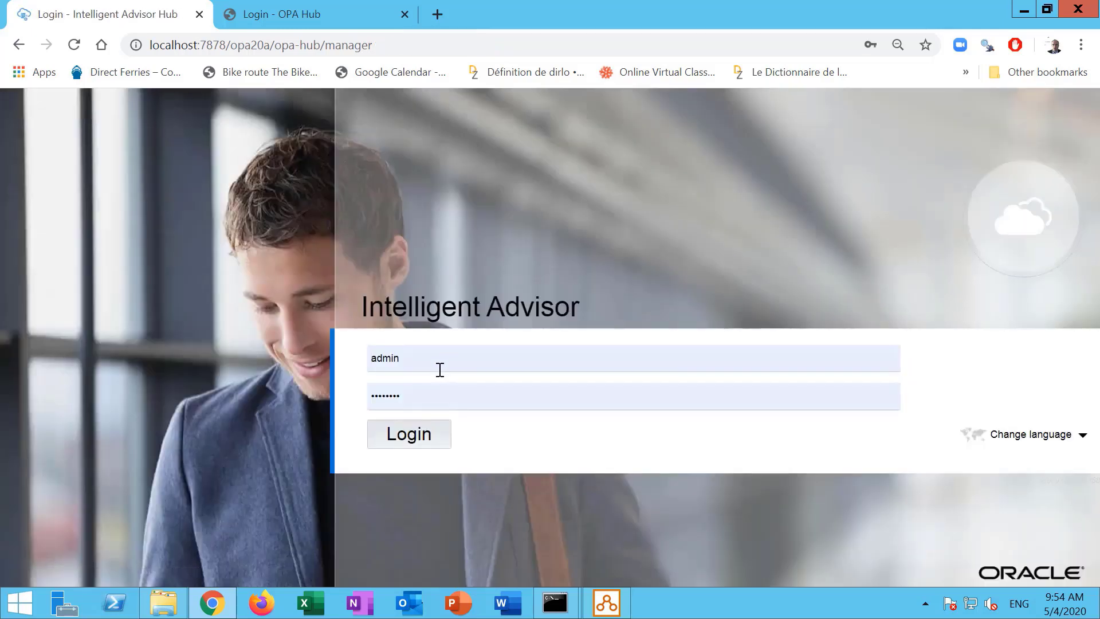
{"action": "left_click_drag", "start_coordinate": [440, 371], "coordinate": [344, 378]}
{"action": "type", "text": "author2"}
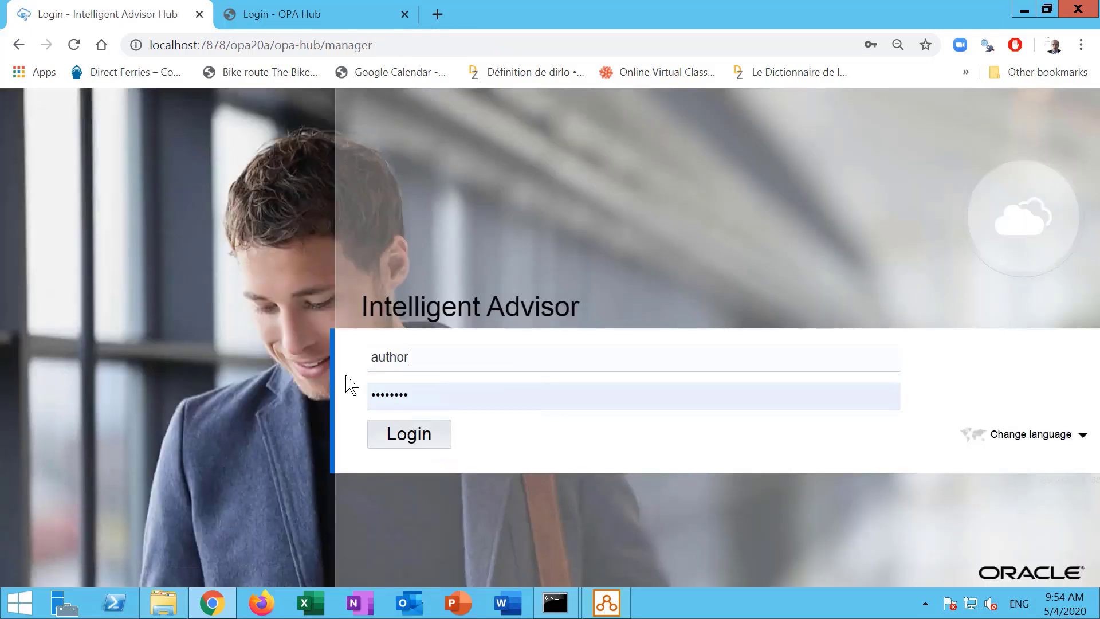
{"action": "key", "text": "Tab"}
{"action": "key", "text": "ctrl+a"}
{"action": "type", "text": "authors"}
{"action": "key", "text": "BackSpace"}
{"action": "type", "text": "2"}
{"action": "key", "text": "Tab"}
{"action": "type", "text": "Welcome1"}
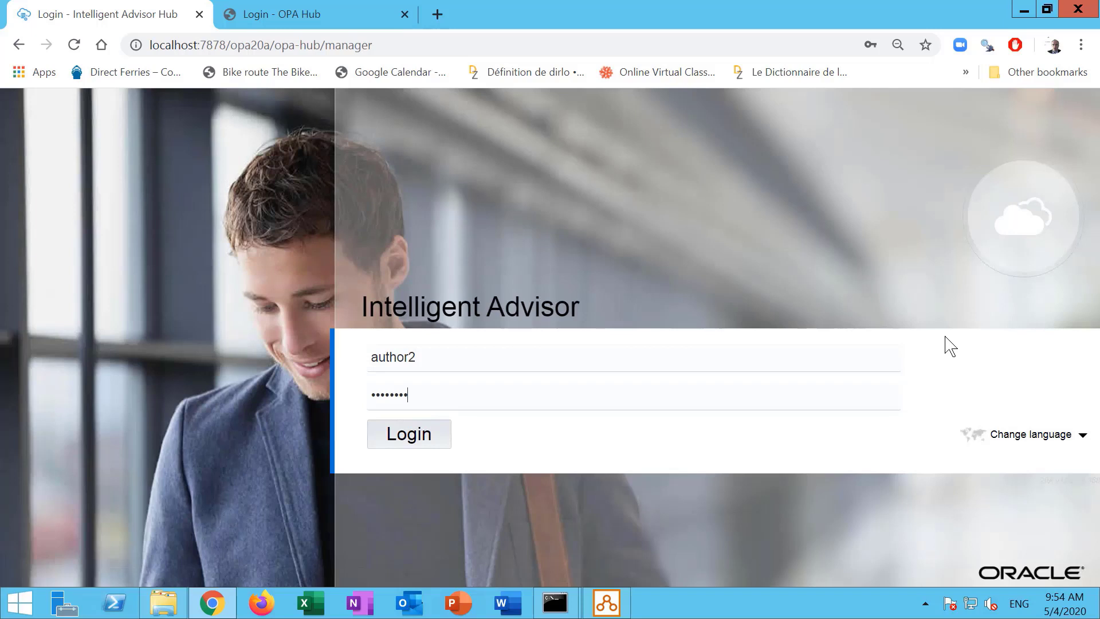
{"action": "left_click", "coordinate": [432, 449]}
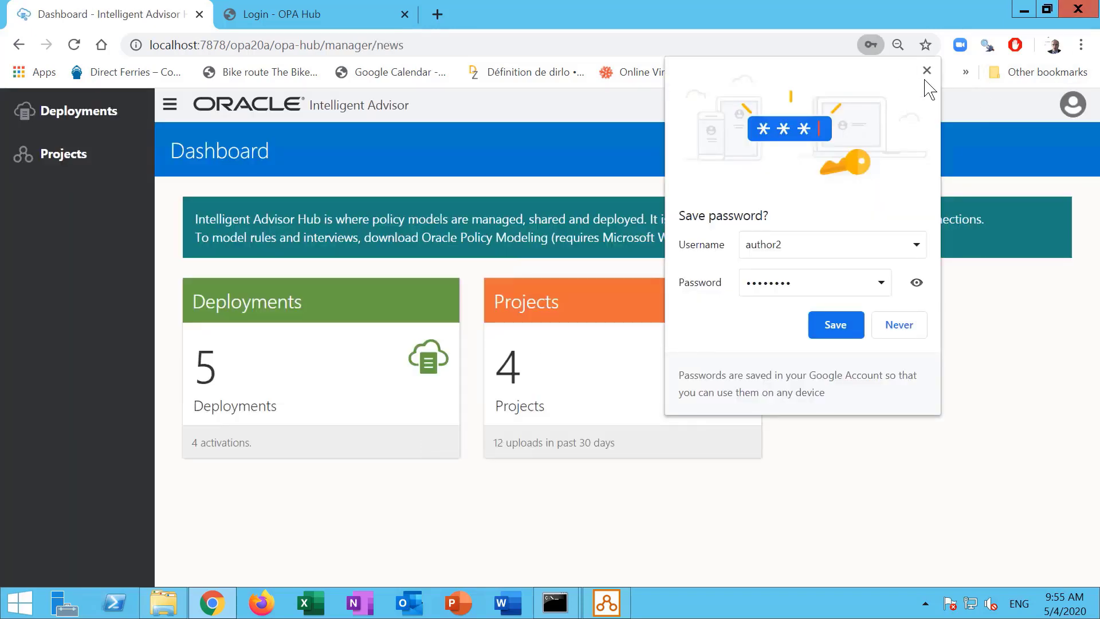
{"action": "left_click", "coordinate": [926, 71]}
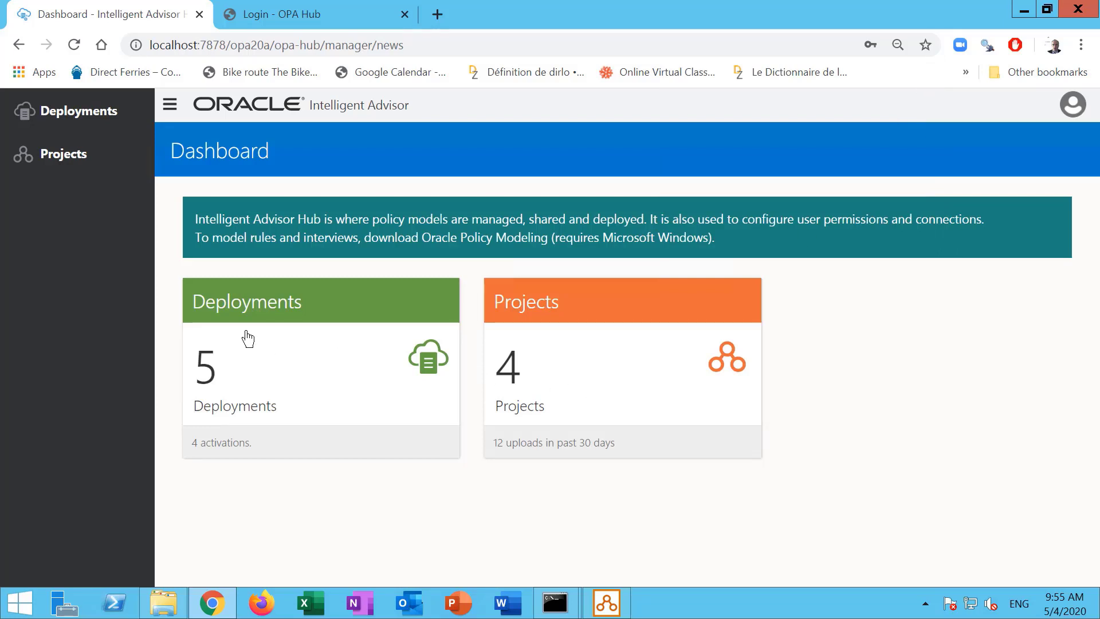
{"action": "left_click", "coordinate": [288, 296]}
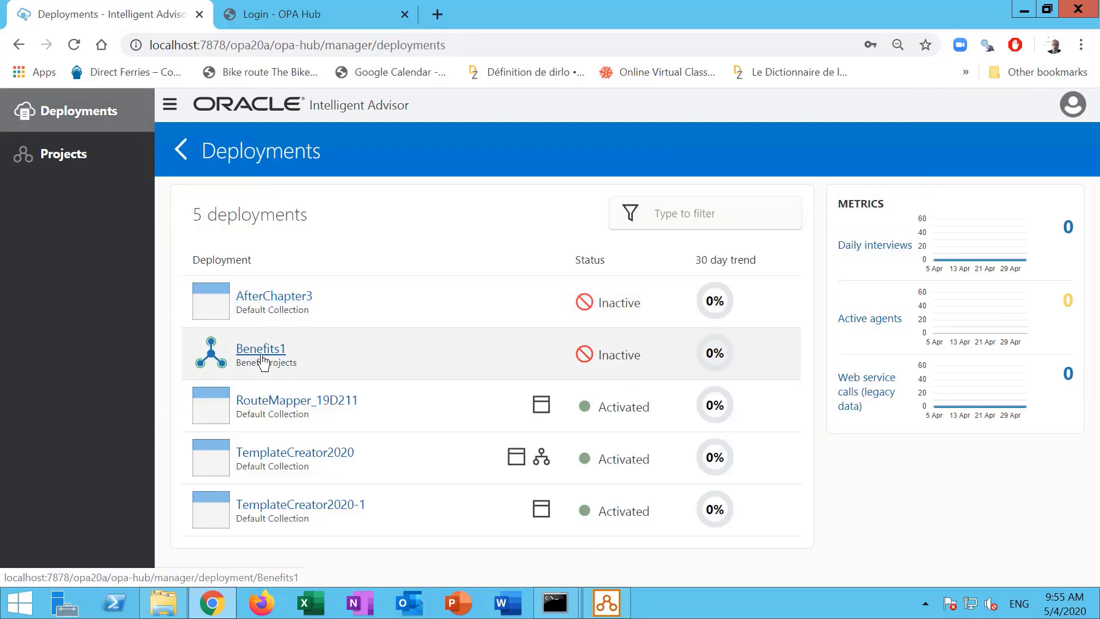
Enable the Interview channel on Benefits1 to activate version 1, and launch its interview in a new tab.
{"action": "left_click", "coordinate": [260, 353]}
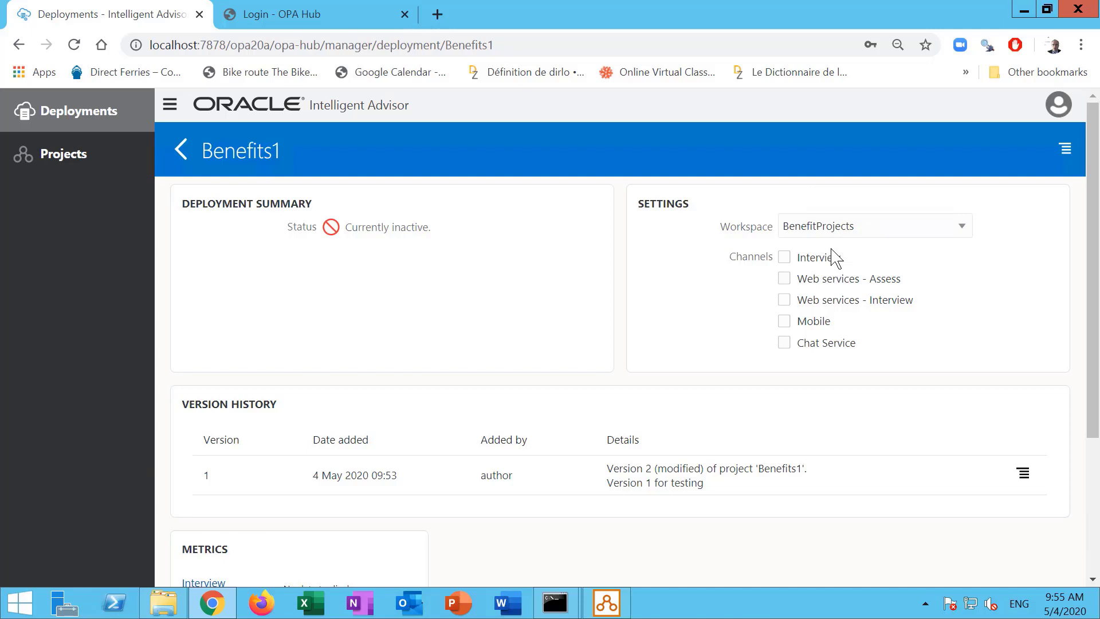
{"action": "left_click", "coordinate": [784, 259]}
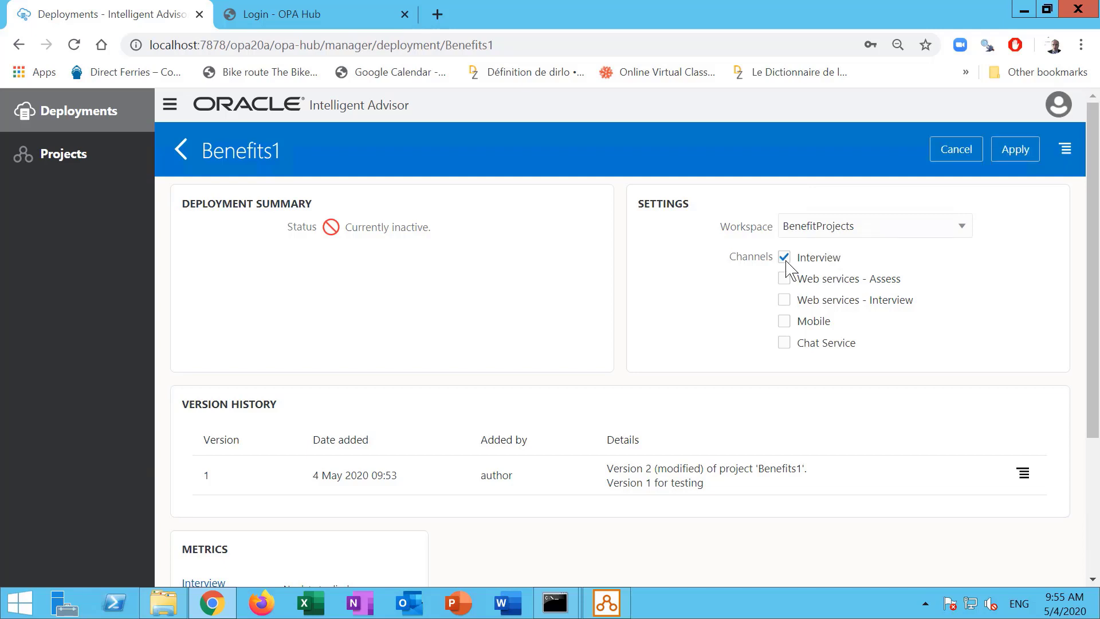
{"action": "left_click", "coordinate": [1016, 150]}
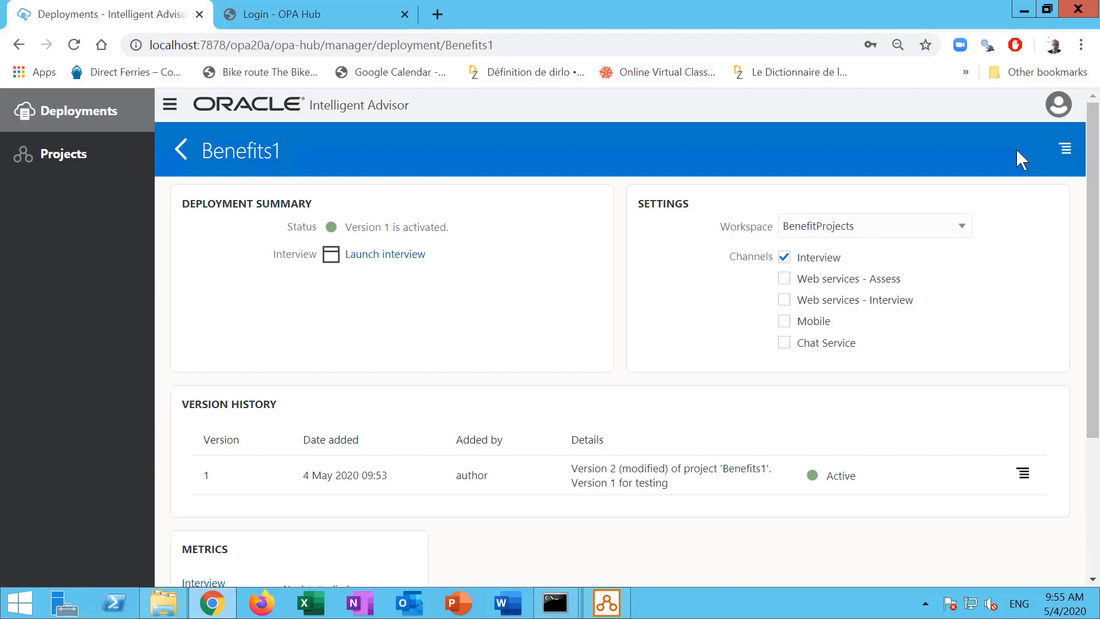
{"action": "right_click", "coordinate": [394, 255]}
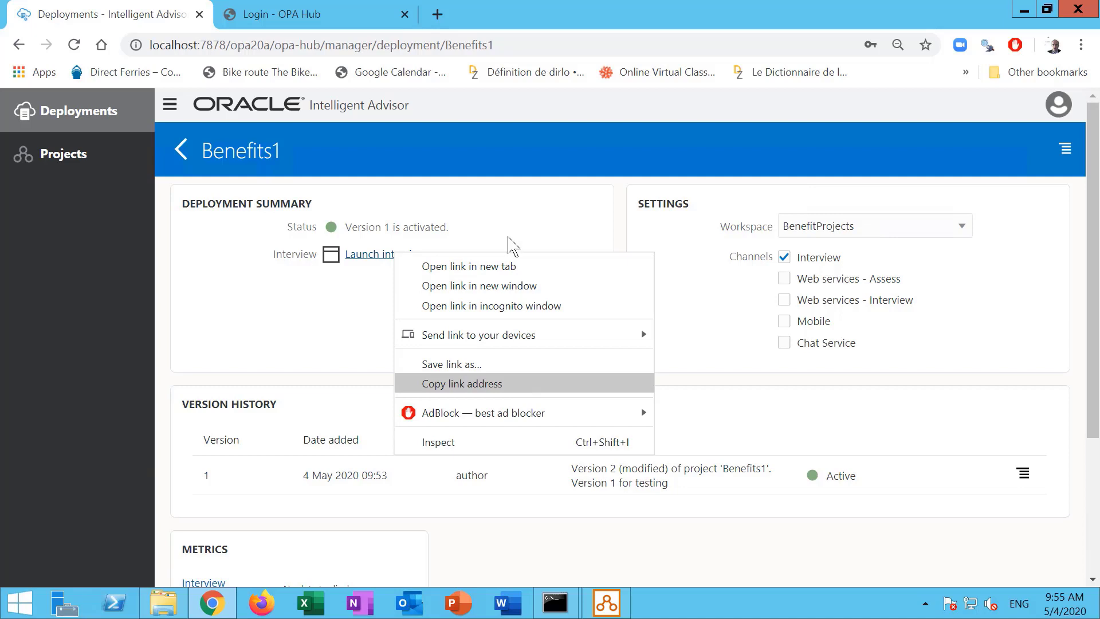
{"action": "left_click", "coordinate": [501, 277]}
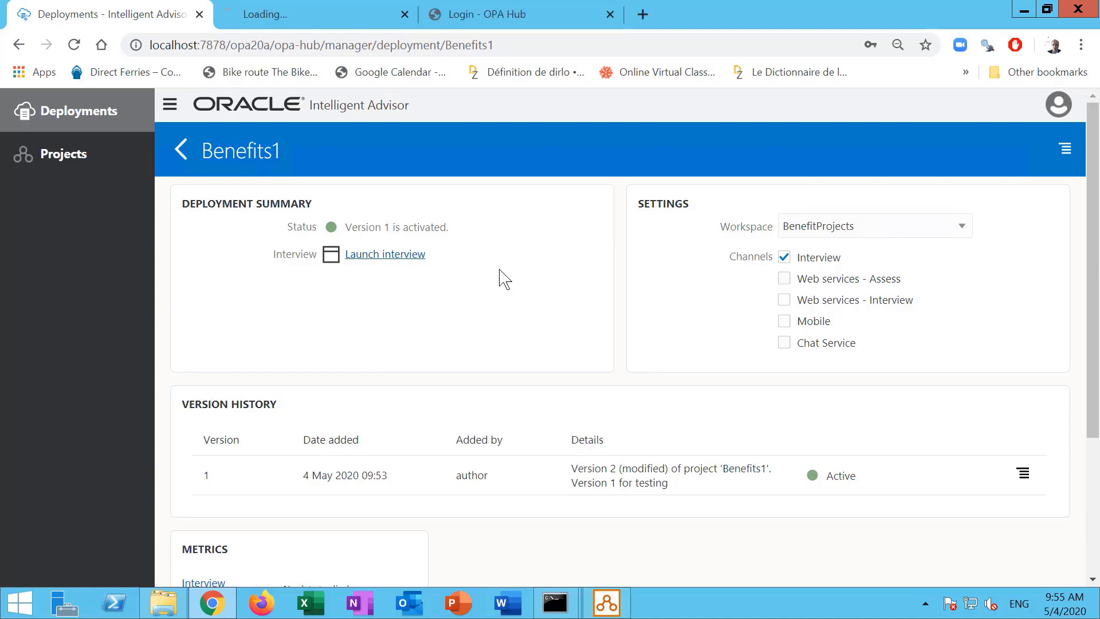
{"action": "left_click", "coordinate": [322, 8]}
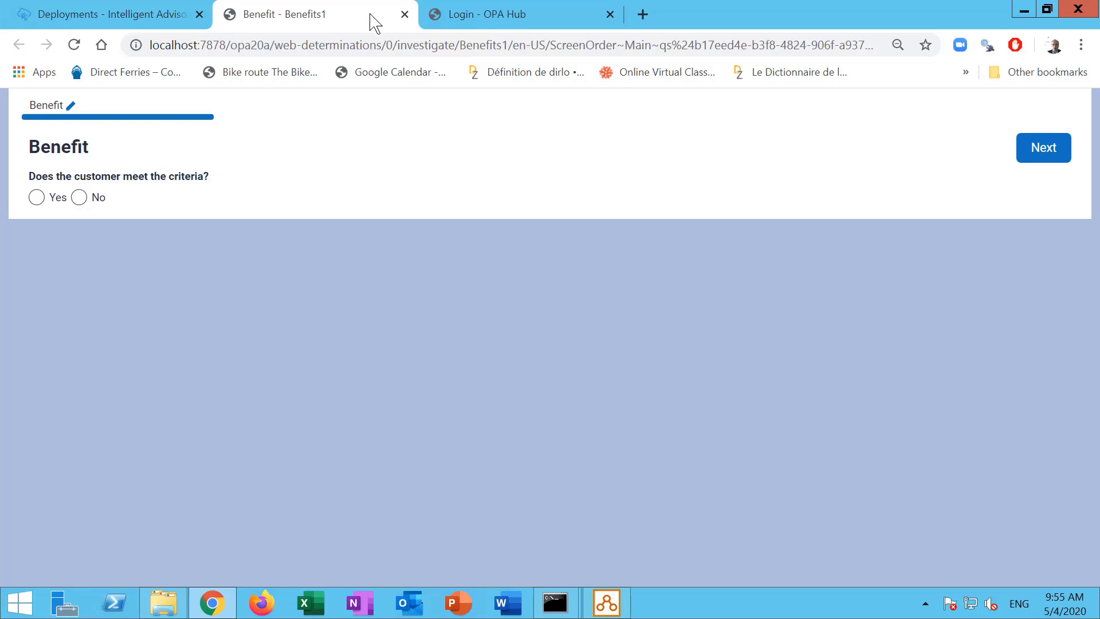
{"action": "left_click", "coordinate": [404, 15]}
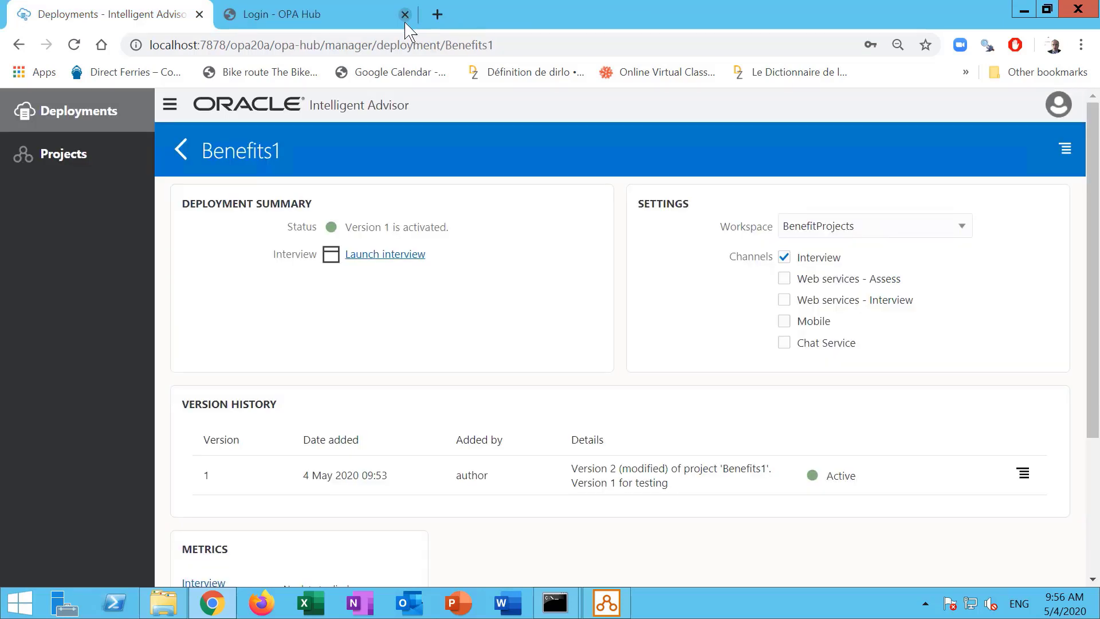
Sign out and log back in to the Hub as the administrator.
{"action": "left_click", "coordinate": [51, 117]}
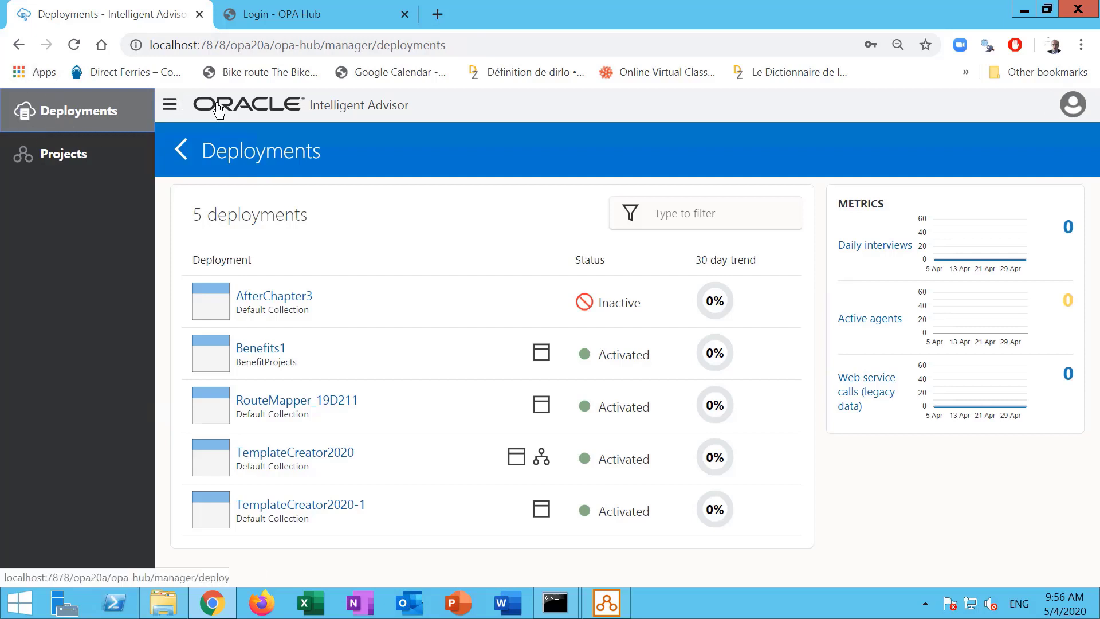
{"action": "left_click", "coordinate": [1072, 105]}
{"action": "left_click", "coordinate": [1018, 268]}
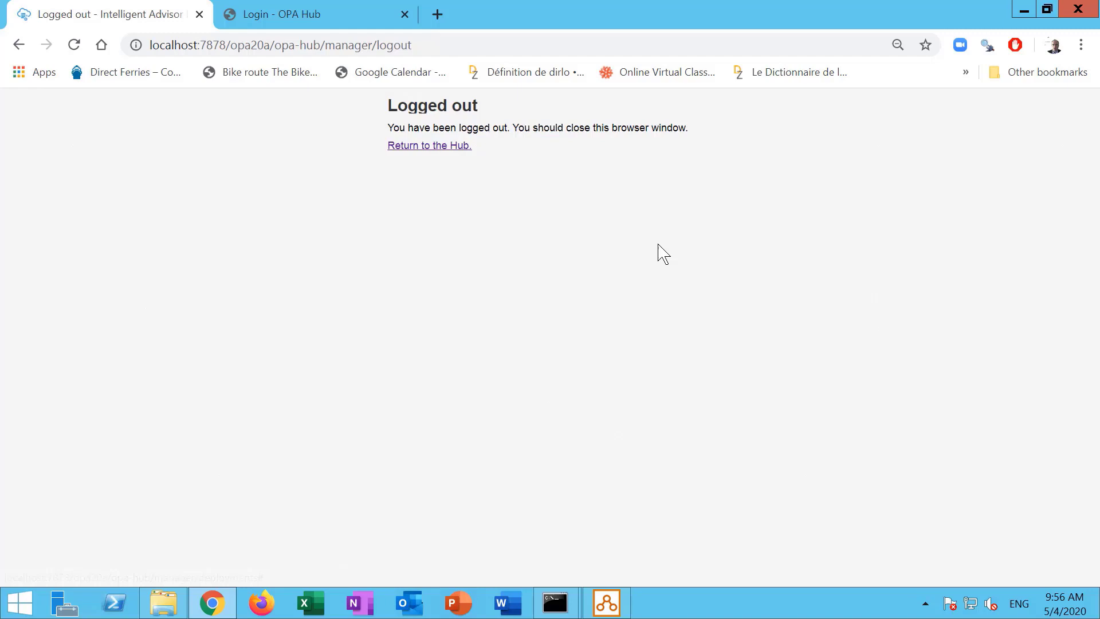
{"action": "left_click", "coordinate": [428, 147]}
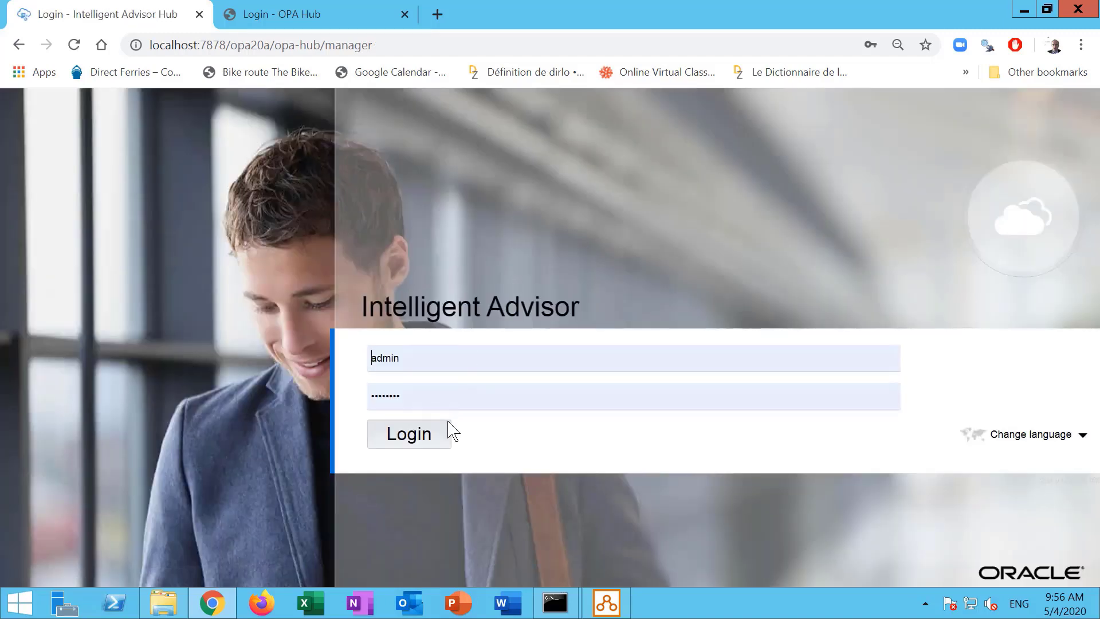
{"action": "left_click", "coordinate": [401, 433]}
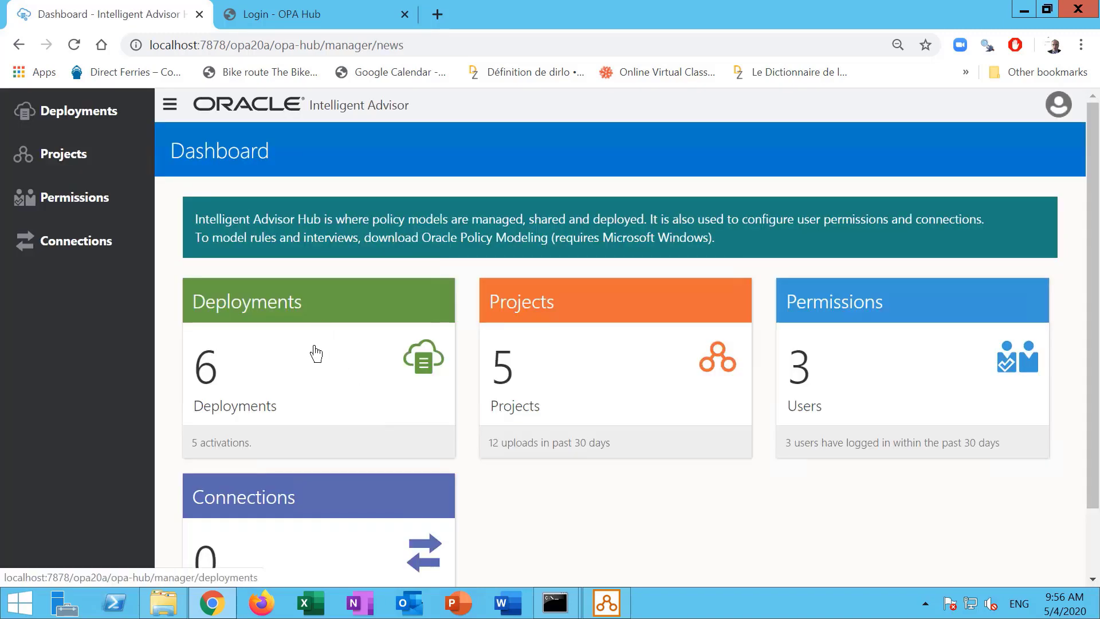
Open the Benefits1 deployment details and sign in to the older Policy Automation hub tab.
{"action": "left_click", "coordinate": [304, 307]}
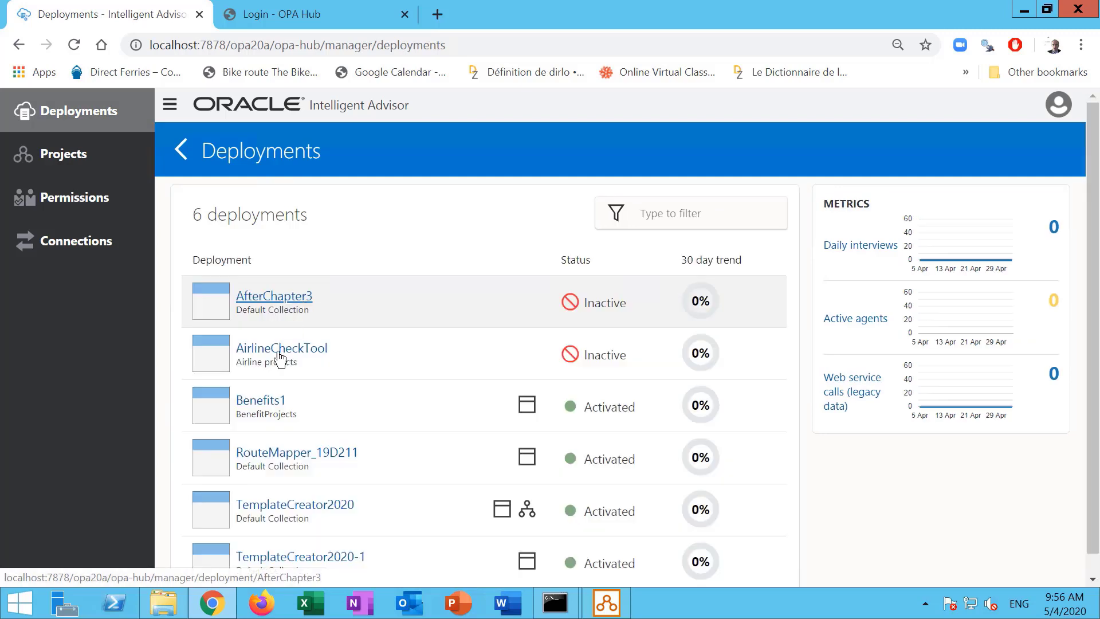
{"action": "left_click", "coordinate": [271, 408]}
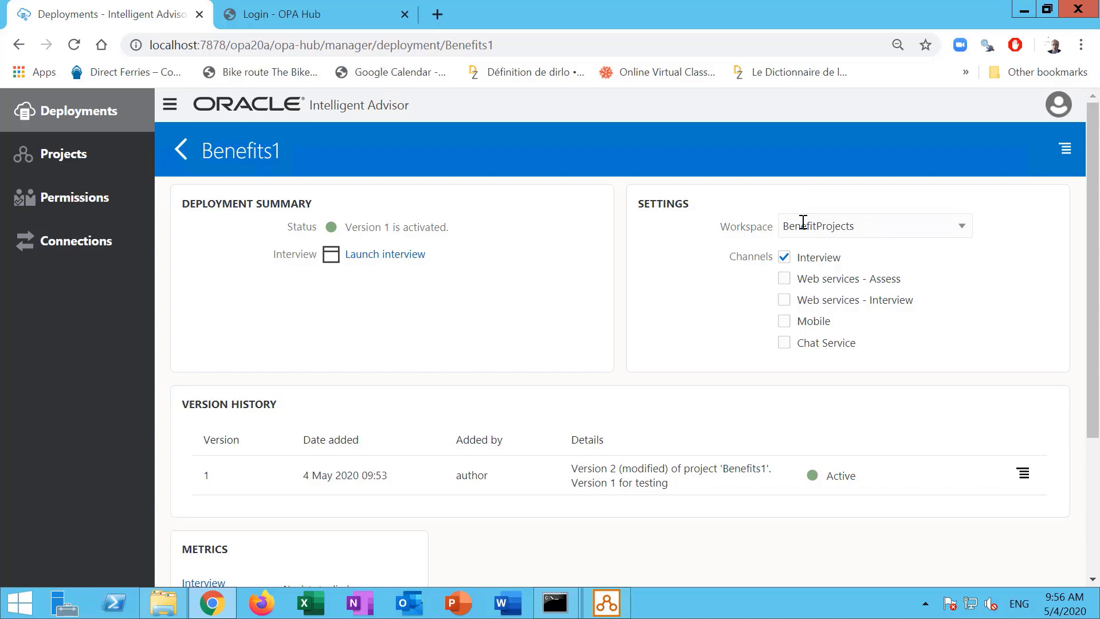
{"action": "left_click", "coordinate": [280, 13]}
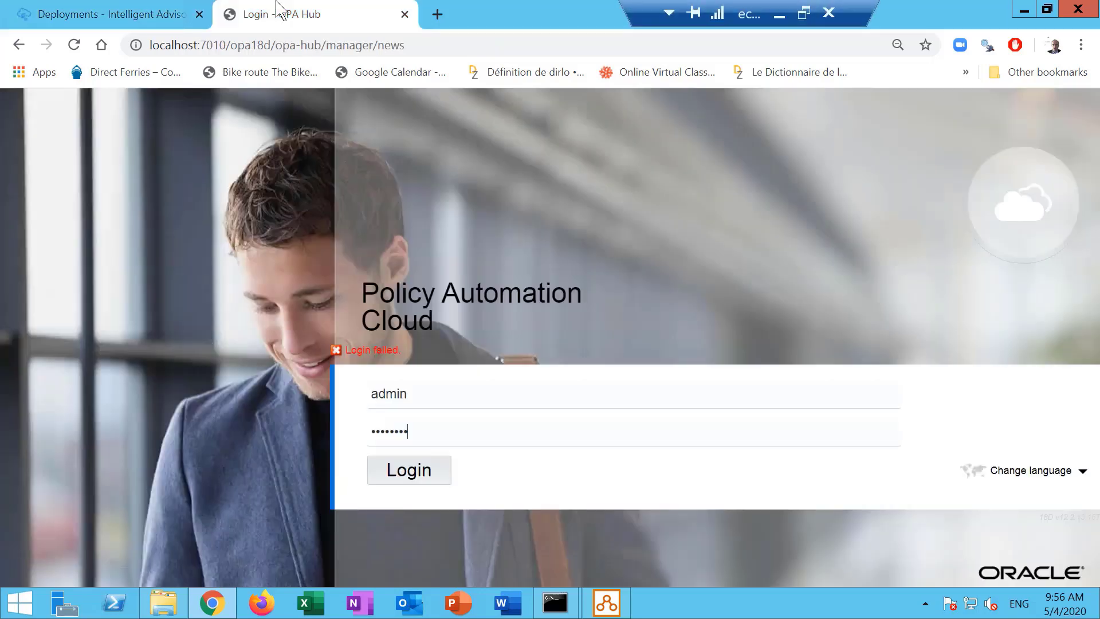
{"action": "left_click", "coordinate": [385, 480]}
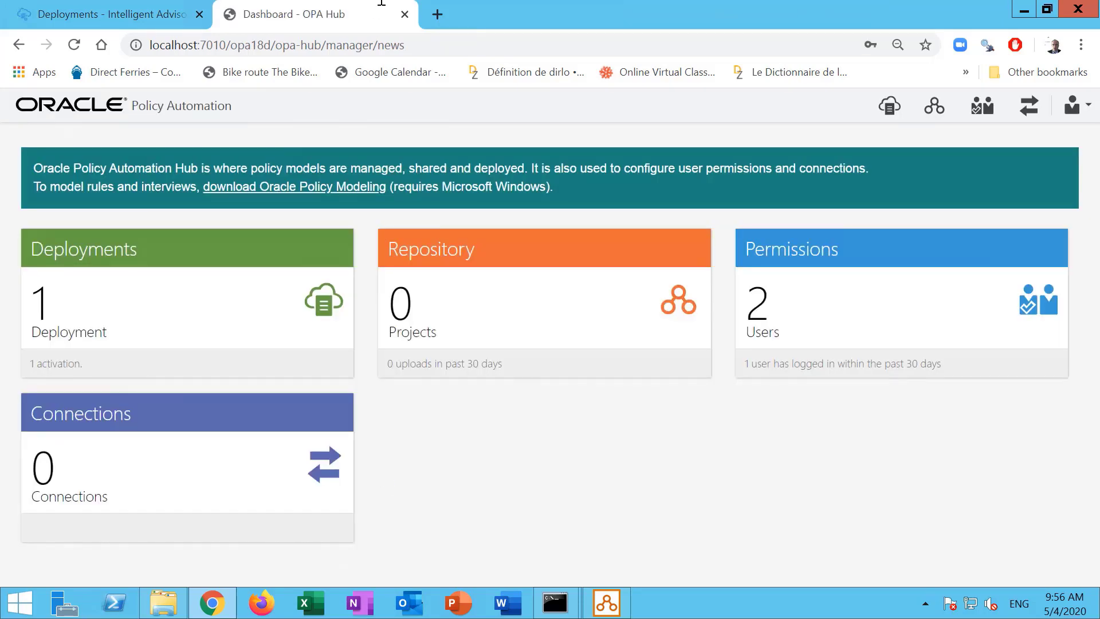
{"action": "left_click", "coordinate": [160, 8]}
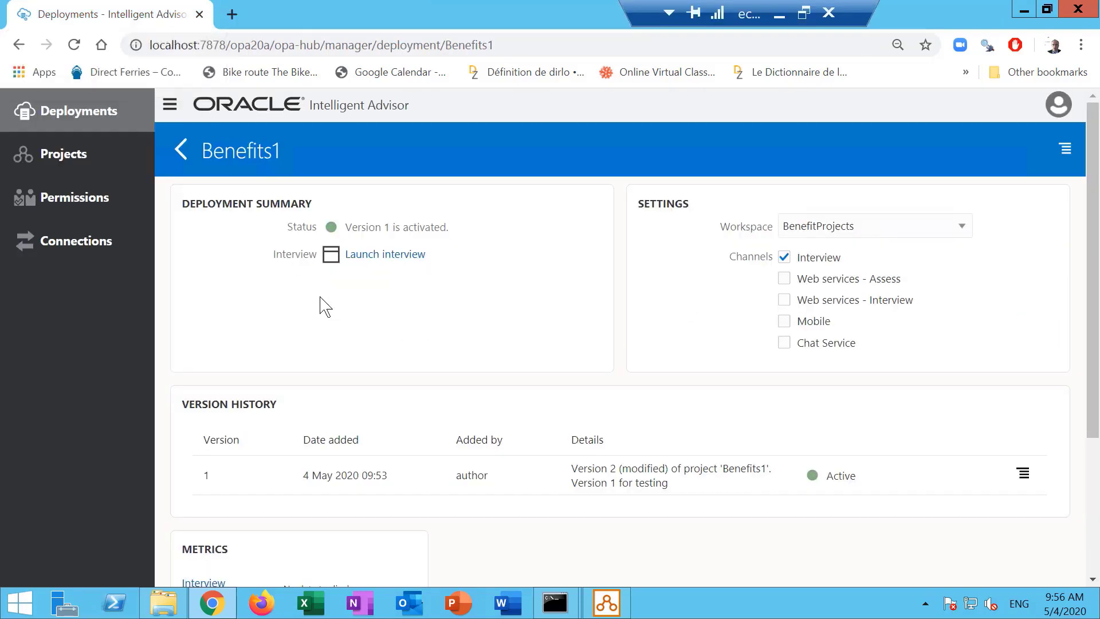
Bring Oracle Policy Modeling back to Benefits1's Hub page listing versions 2 and 1.
{"action": "left_click", "coordinate": [608, 605]}
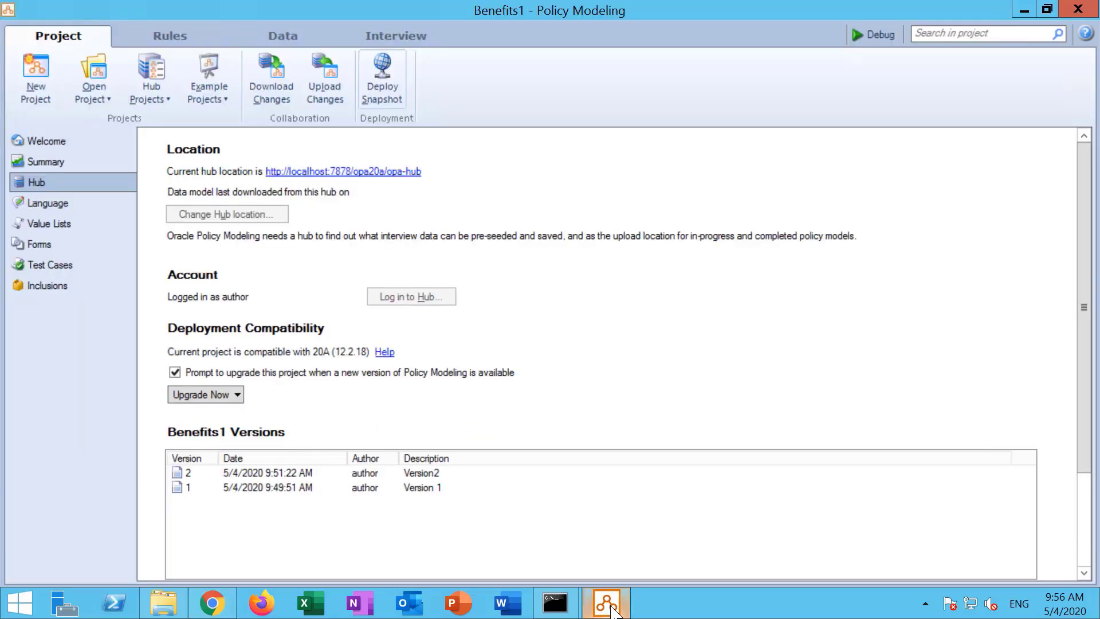